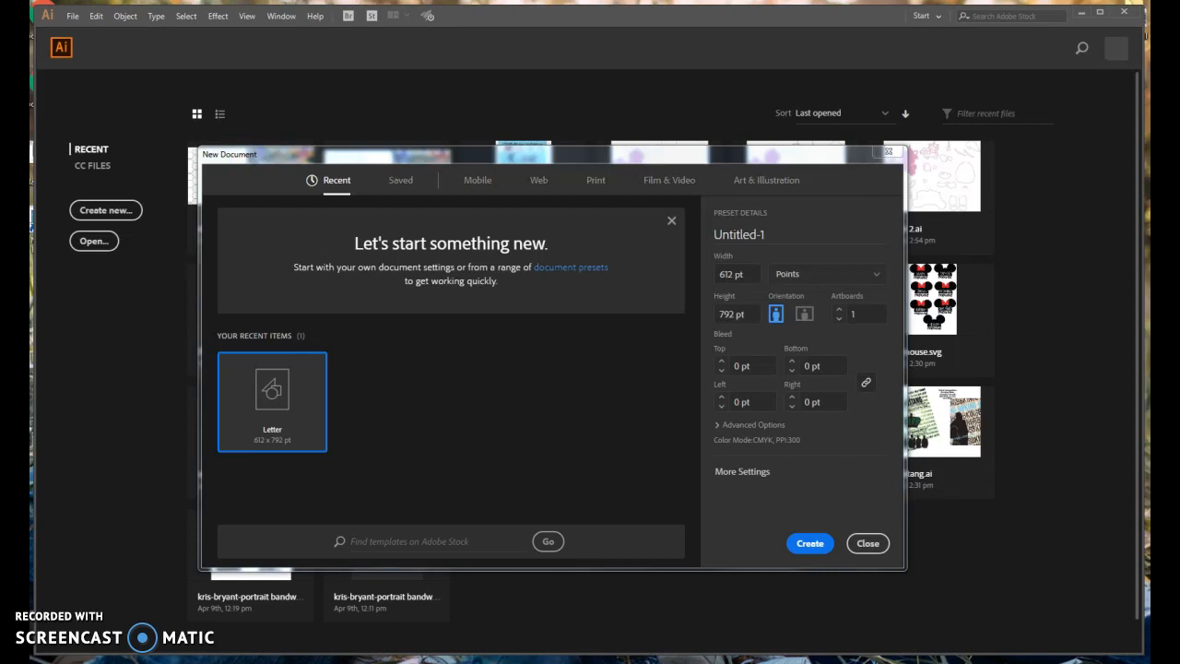
# Look through the Print, Web and Mobile blank document presets, ending on the Print presets
pyautogui.click(597, 182)
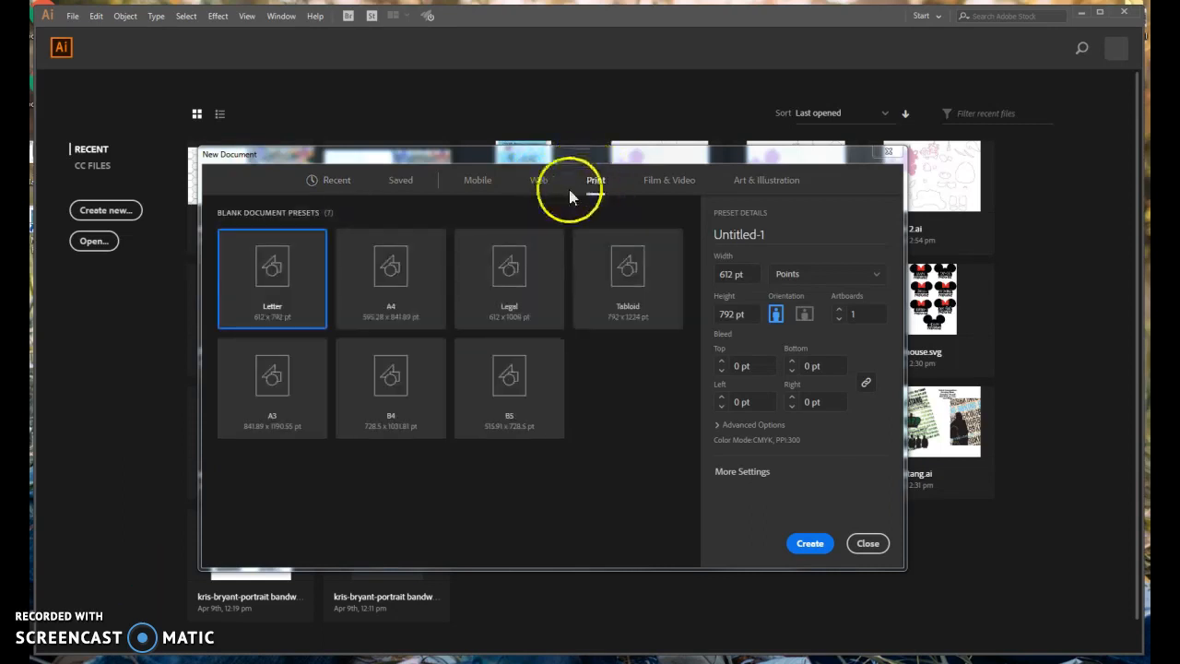
pyautogui.click(540, 183)
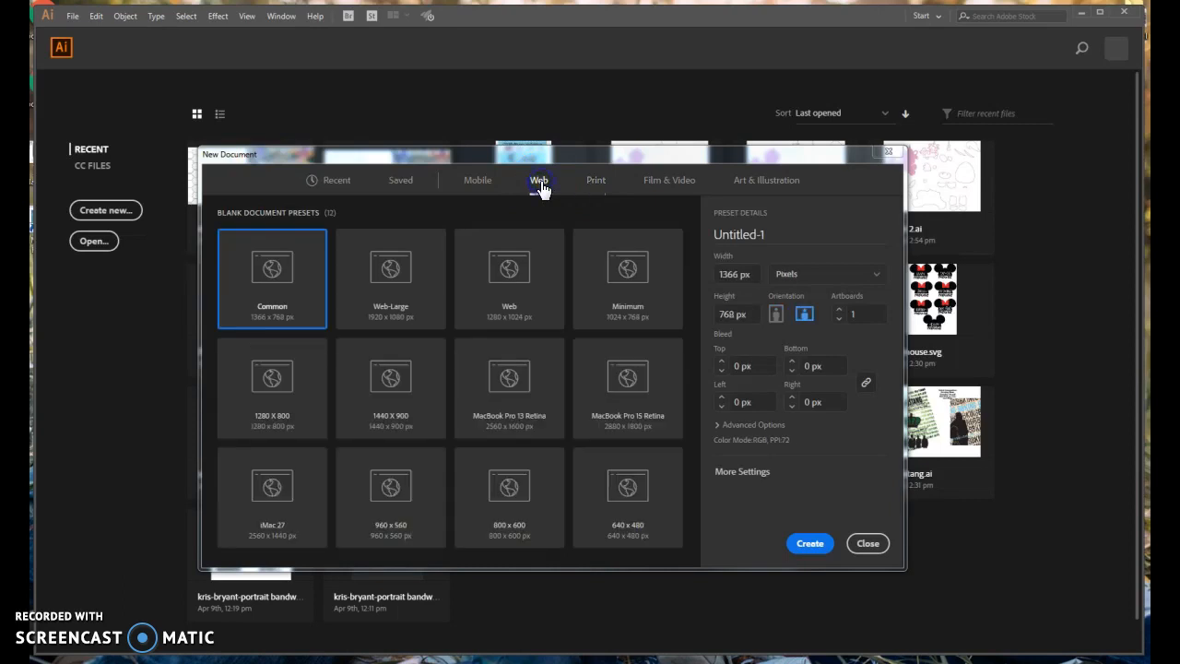
pyautogui.click(478, 181)
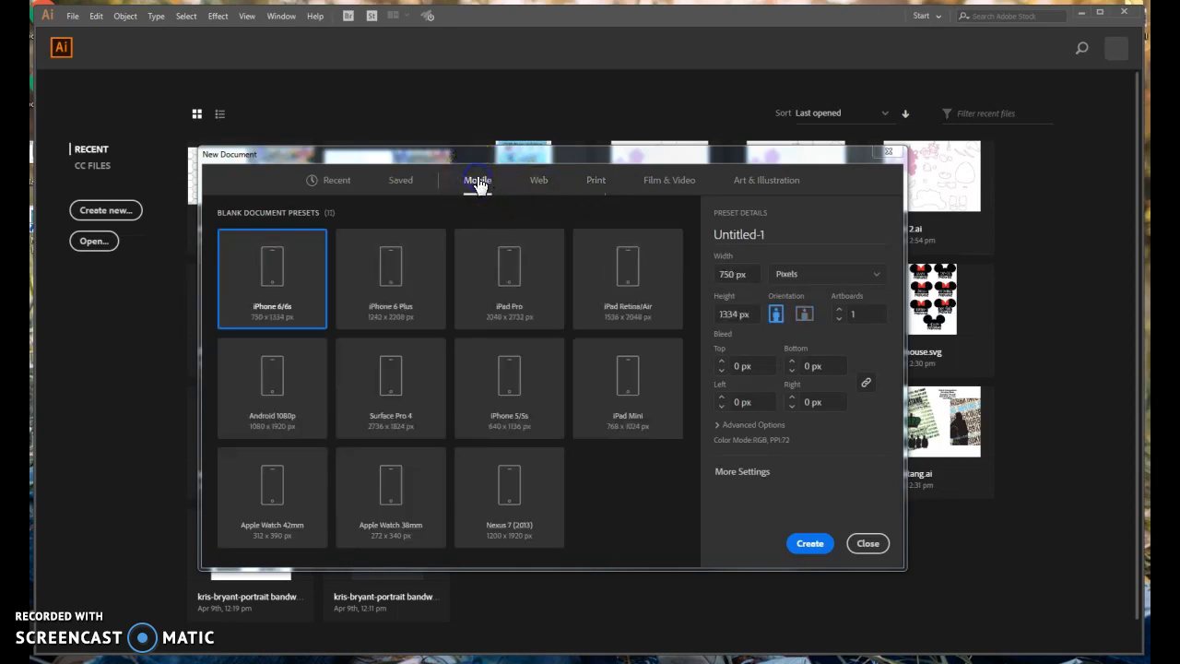
pyautogui.click(603, 182)
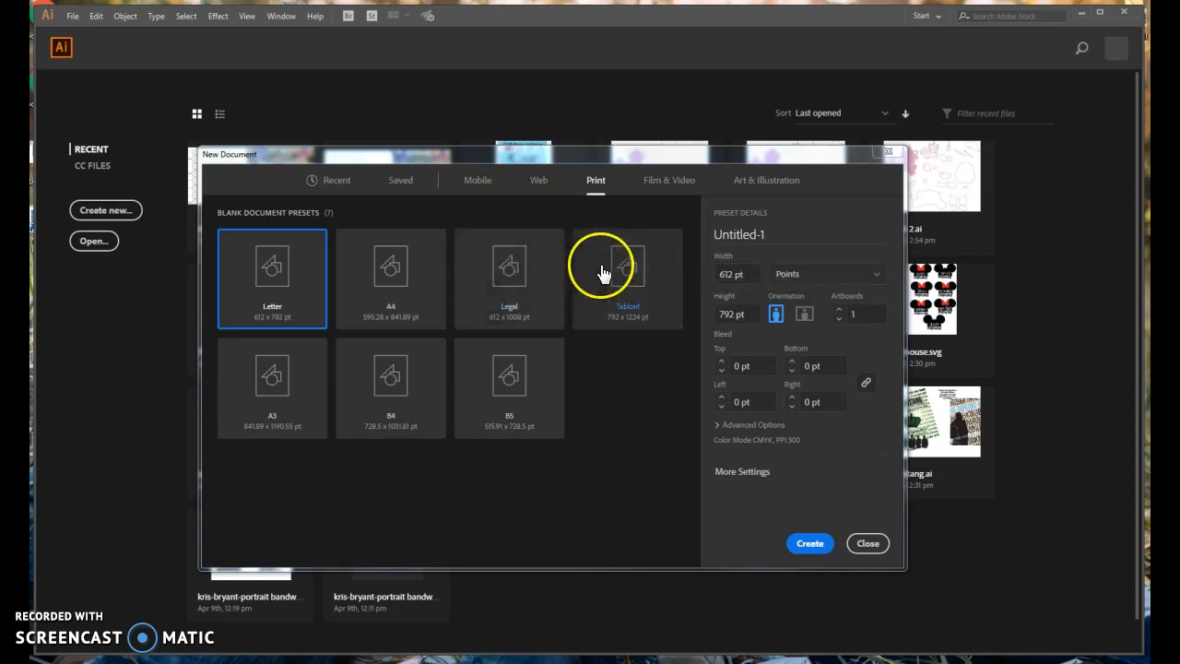
# Create a Letter document with the units set to inches and portrait orientation
pyautogui.click(809, 544)
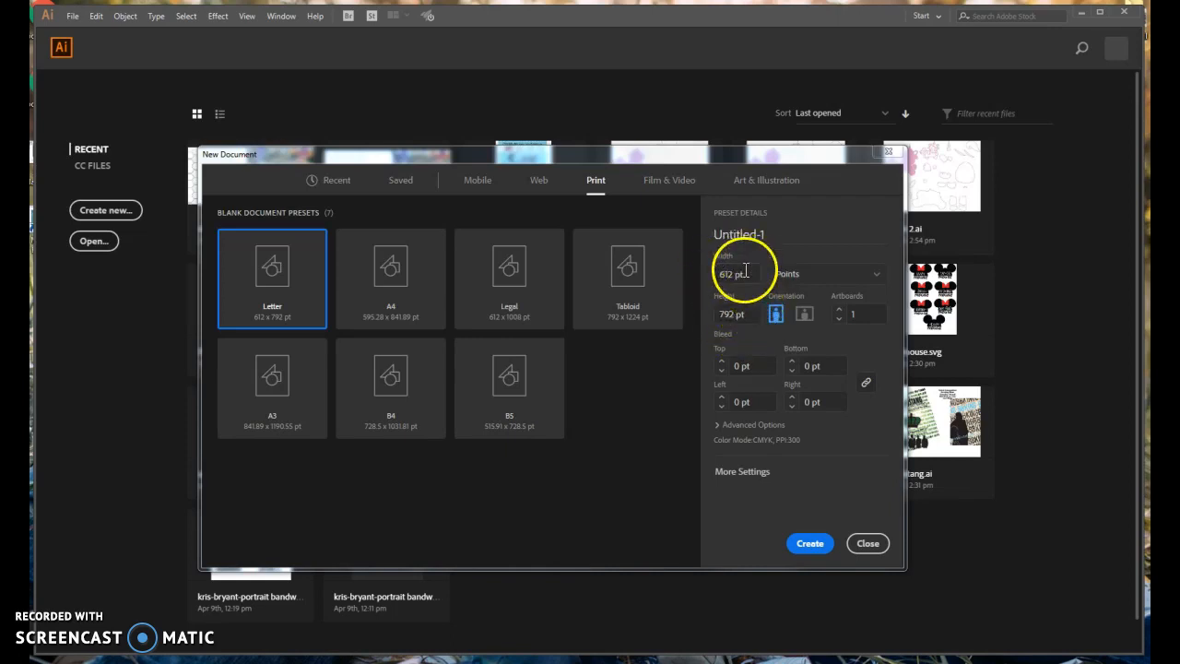
pyautogui.click(784, 274)
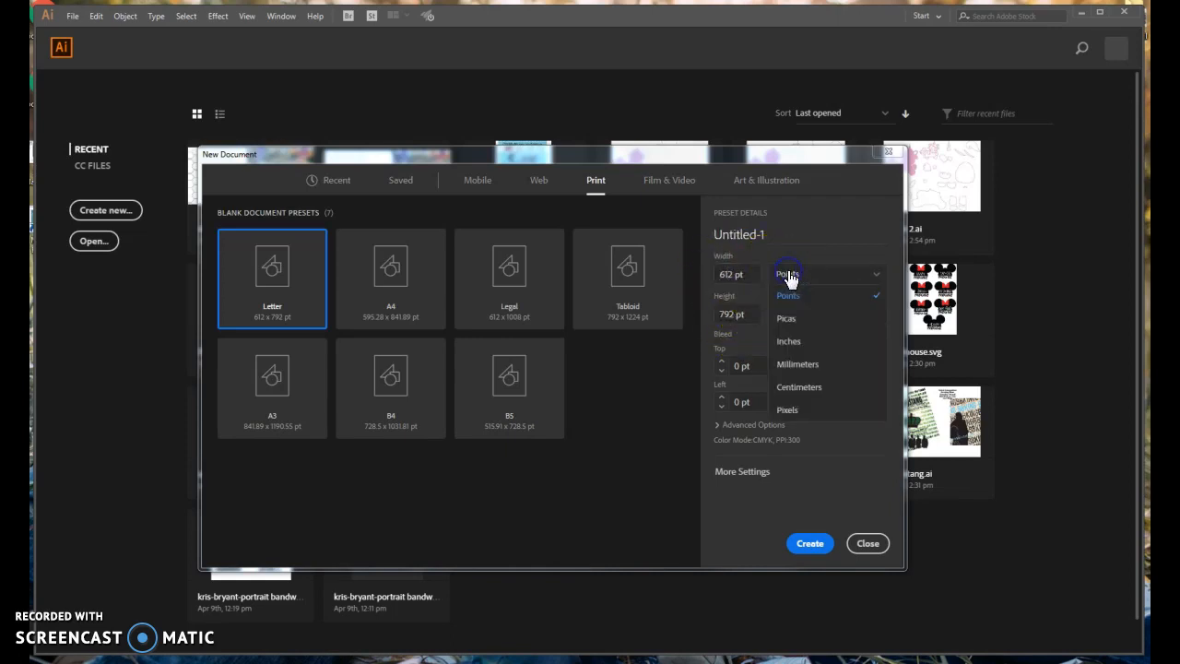
pyautogui.click(796, 341)
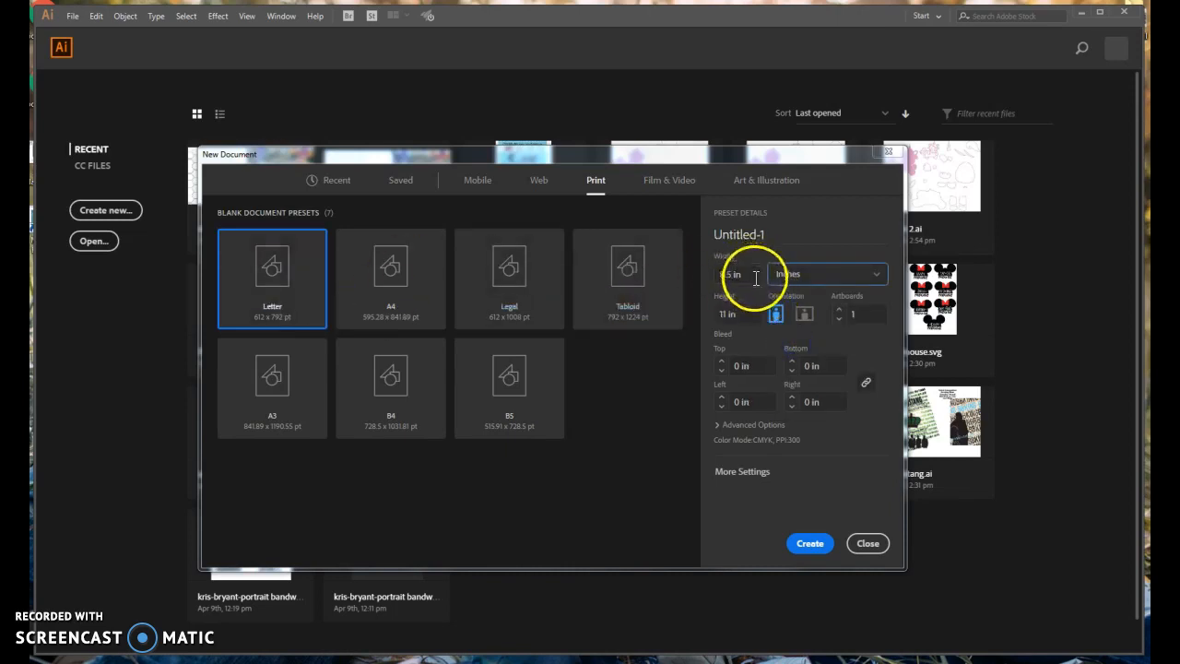
pyautogui.click(804, 316)
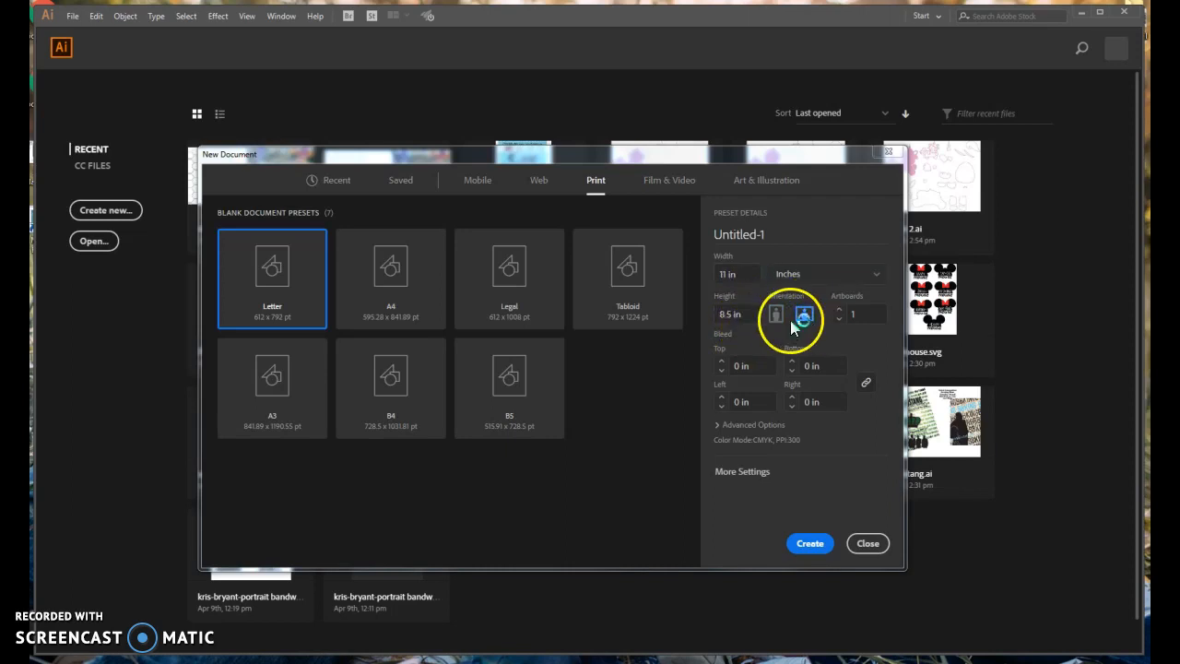
pyautogui.click(774, 315)
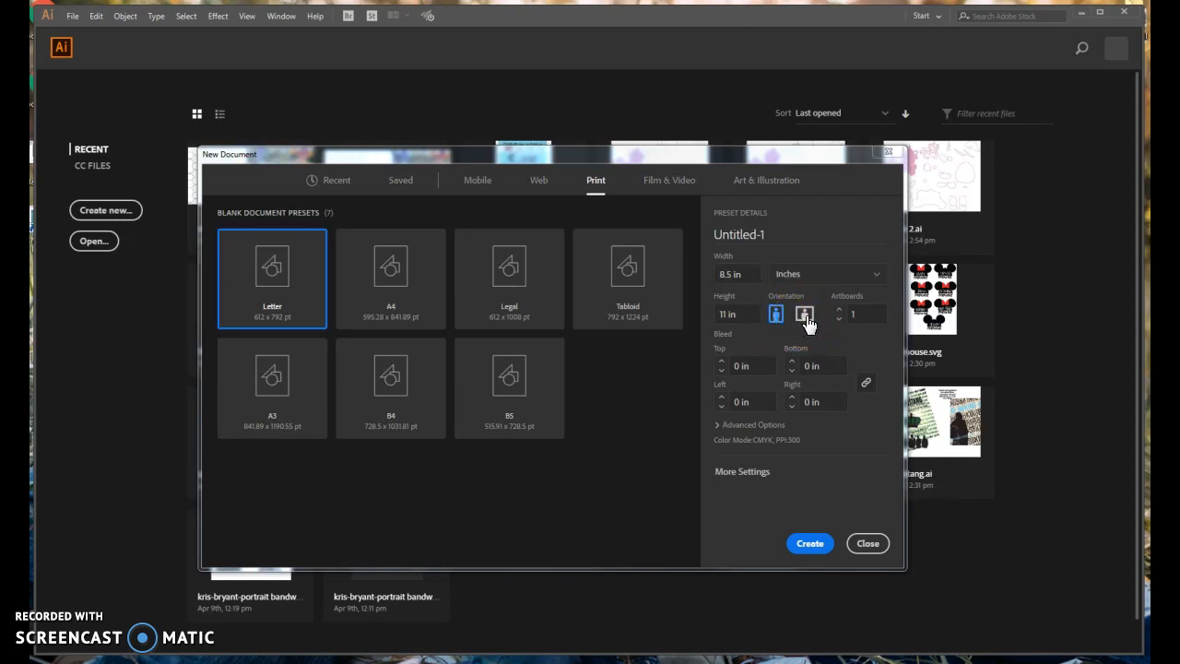
pyautogui.click(813, 543)
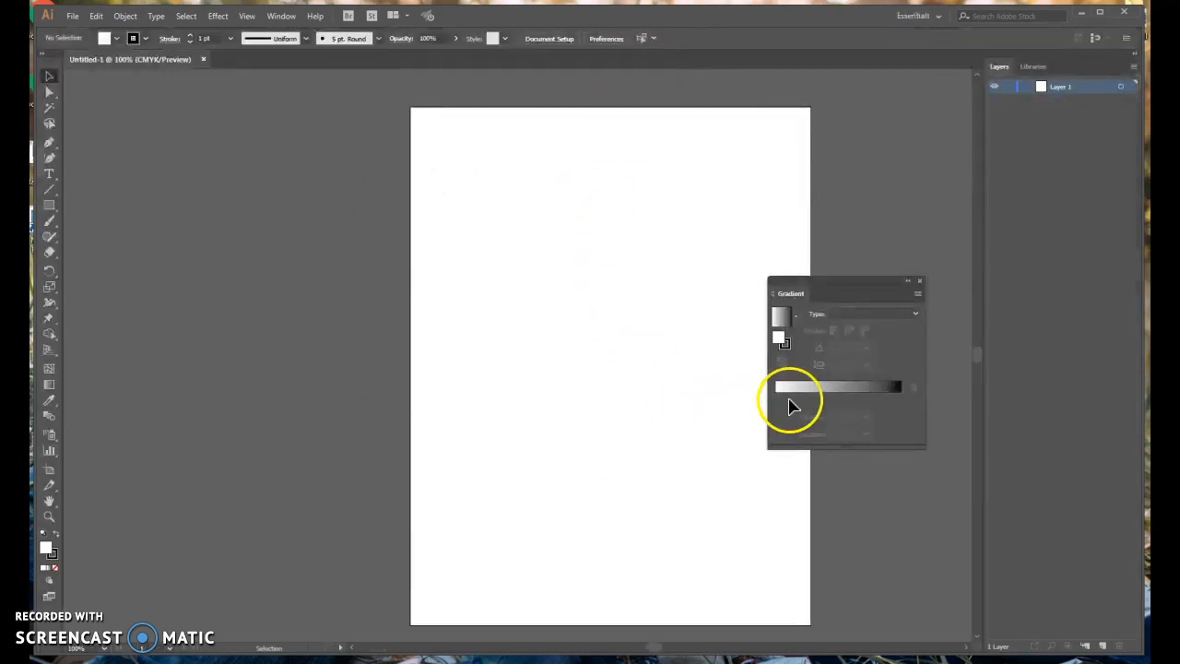
# Close the floating Gradient panel and dock the Artboards panel above the Layers panel
pyautogui.moveTo(852, 282); pyautogui.dragTo(185, 202)
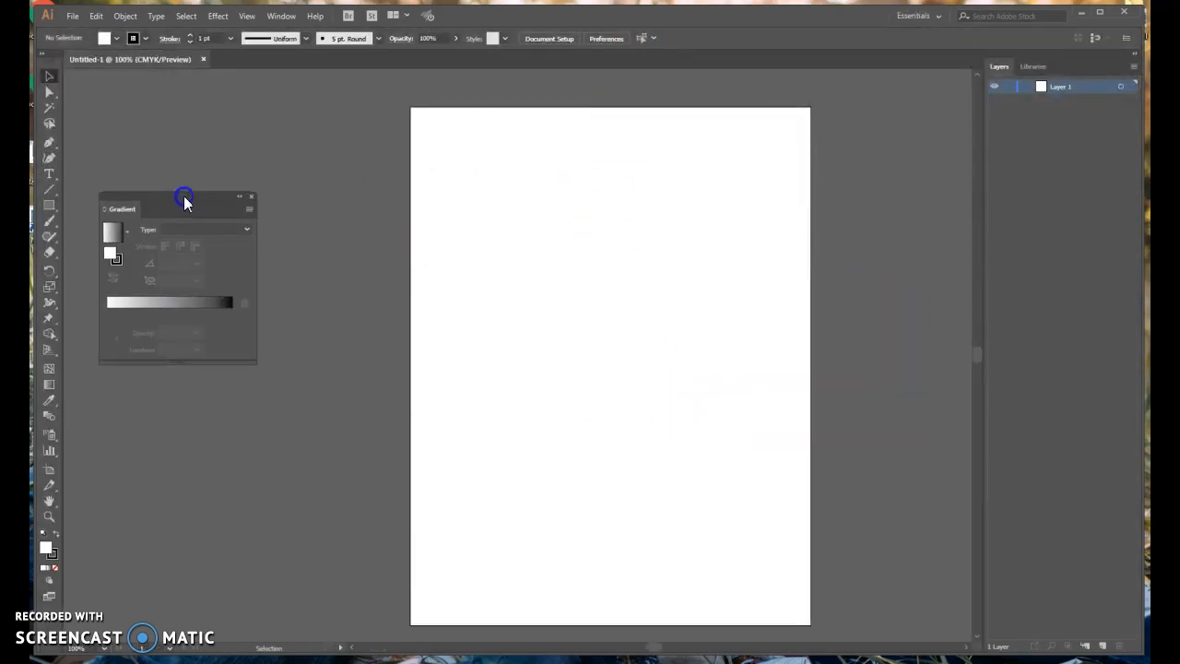
pyautogui.click(251, 198)
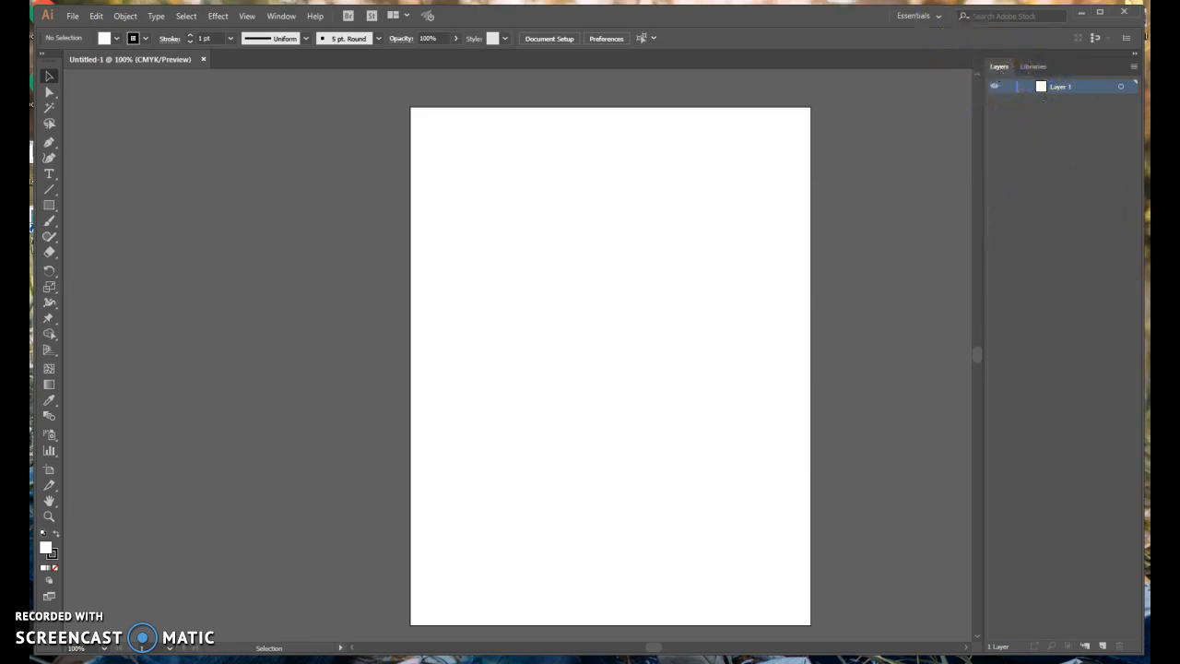
pyautogui.click(279, 16)
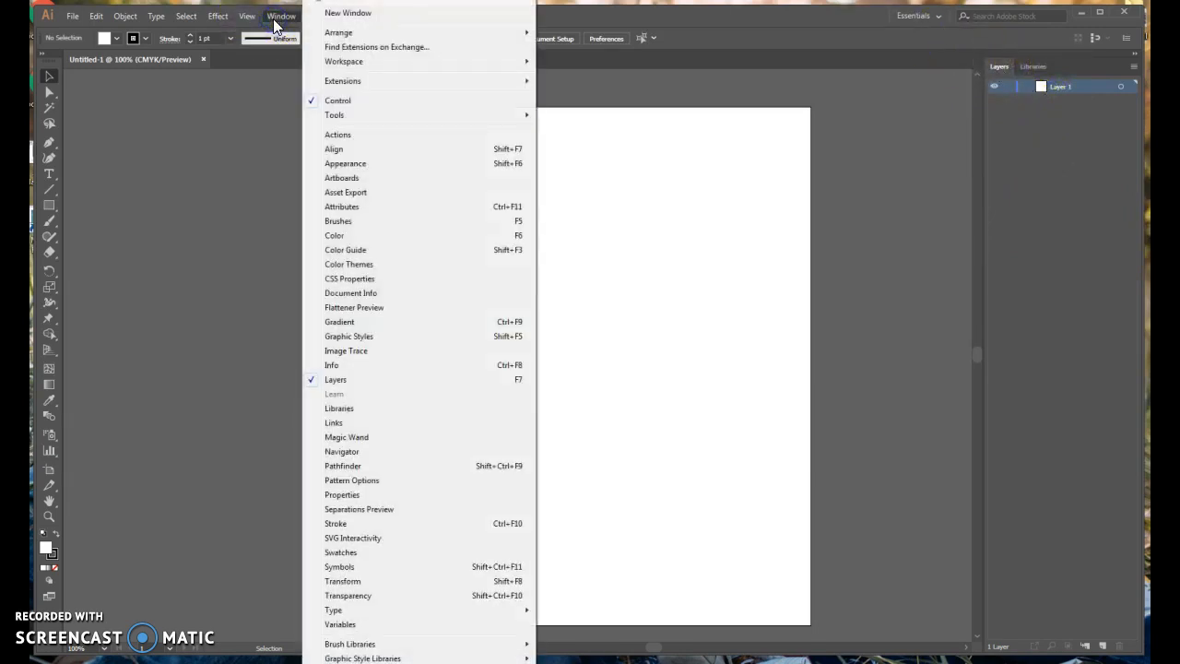
pyautogui.click(352, 178)
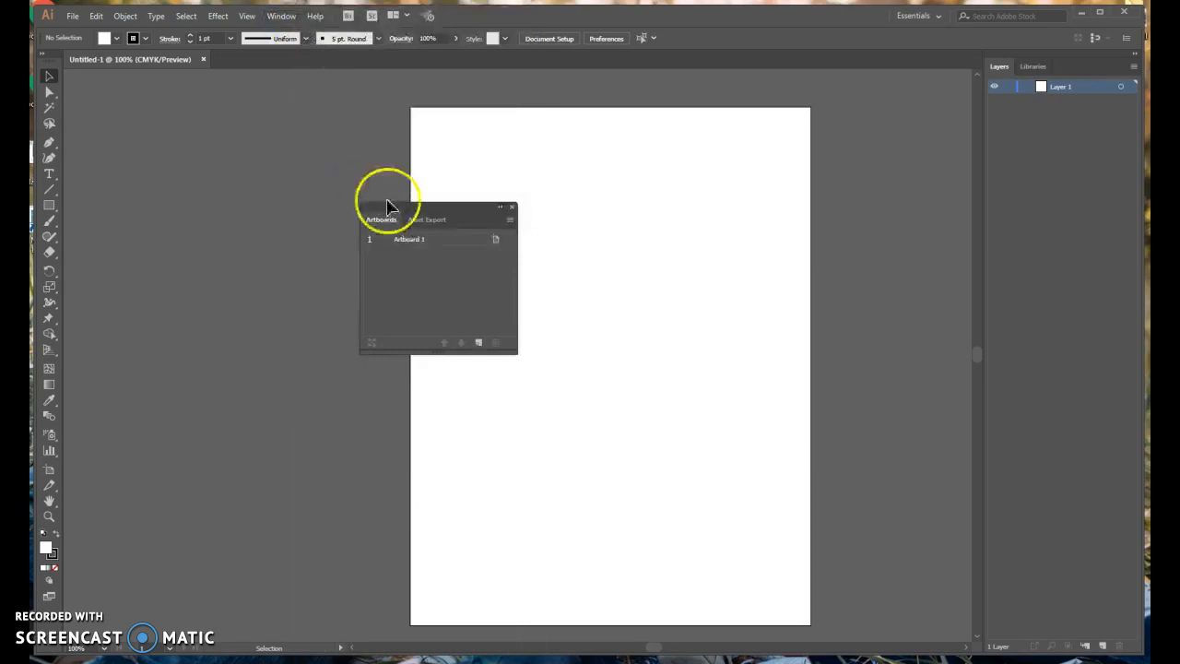
pyautogui.moveTo(391, 211); pyautogui.dragTo(1016, 60)
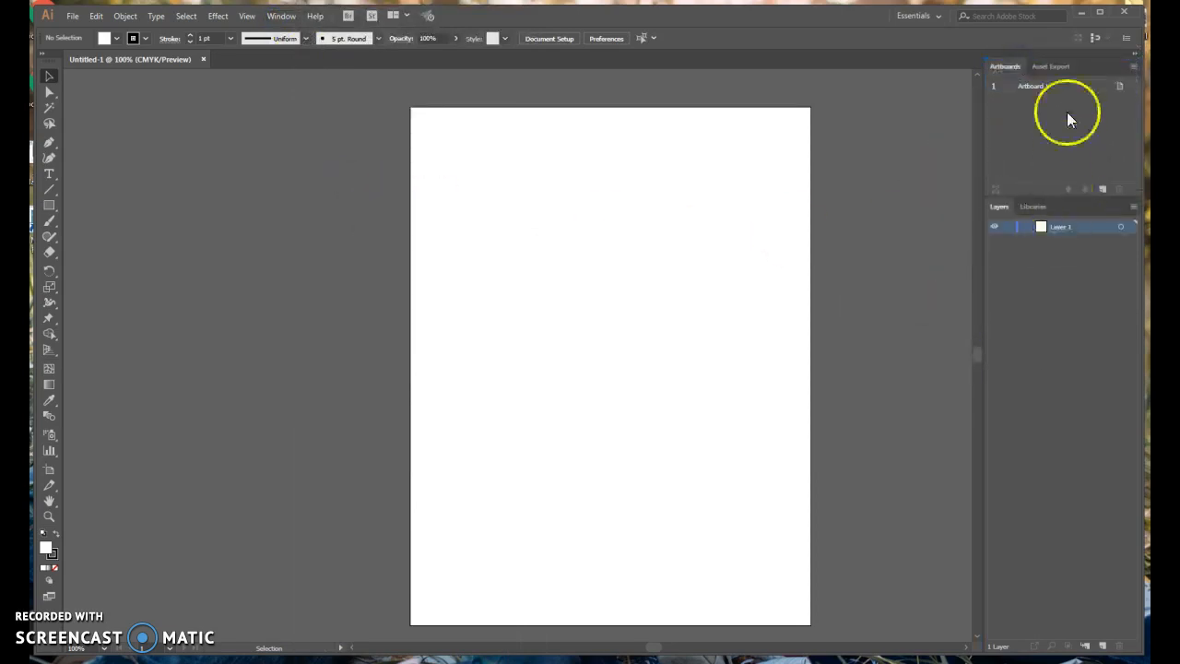
# Show the Color panel and dock it above the Artboards panel
pyautogui.click(282, 18)
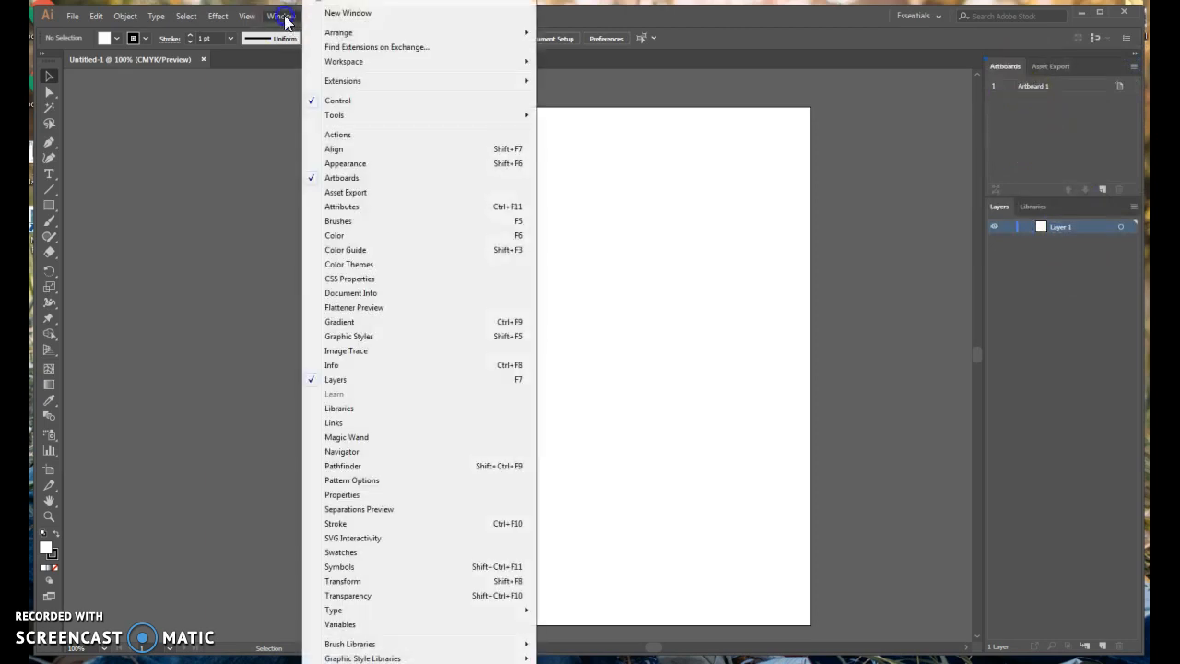
pyautogui.click(335, 236)
pyautogui.moveTo(646, 69); pyautogui.dragTo(1064, 59)
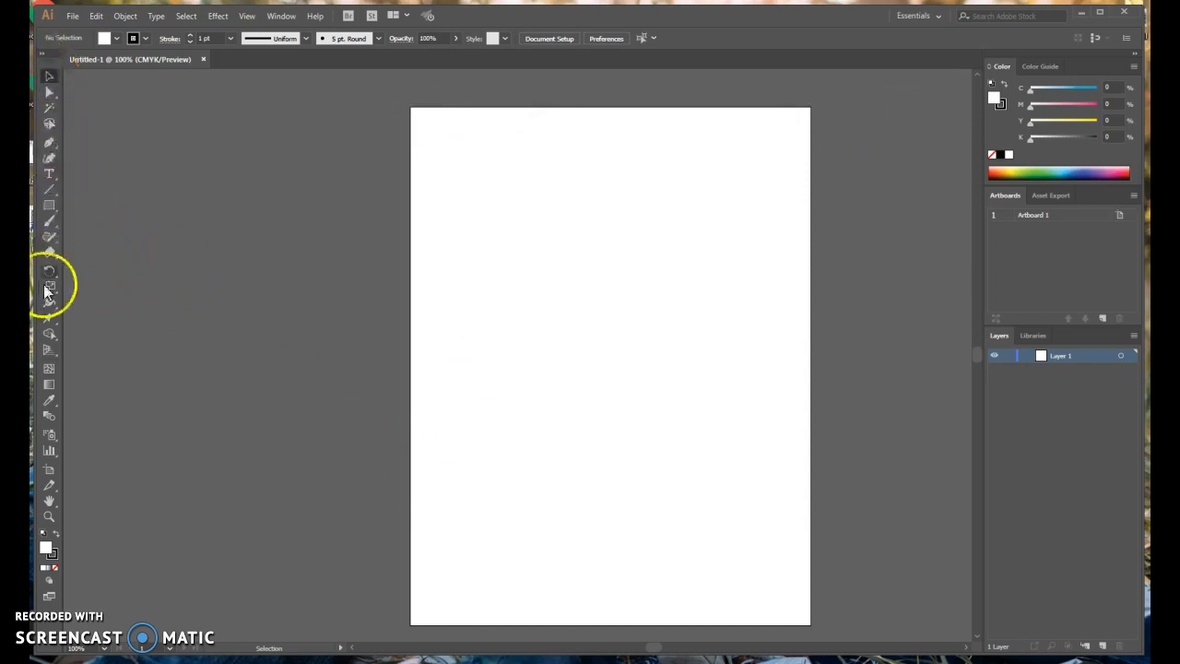
# Draw a rectangle with a dark blue fill covering the whole artboard, about 8.76 by 11.18 in
pyautogui.click(49, 173)
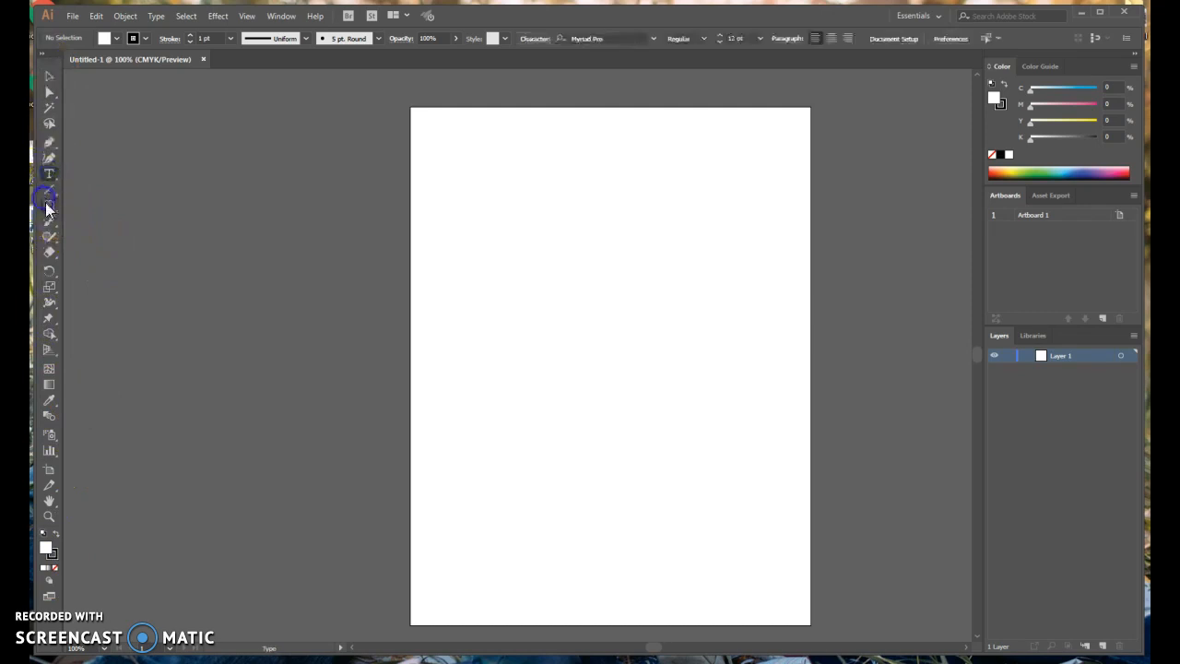
pyautogui.click(49, 206)
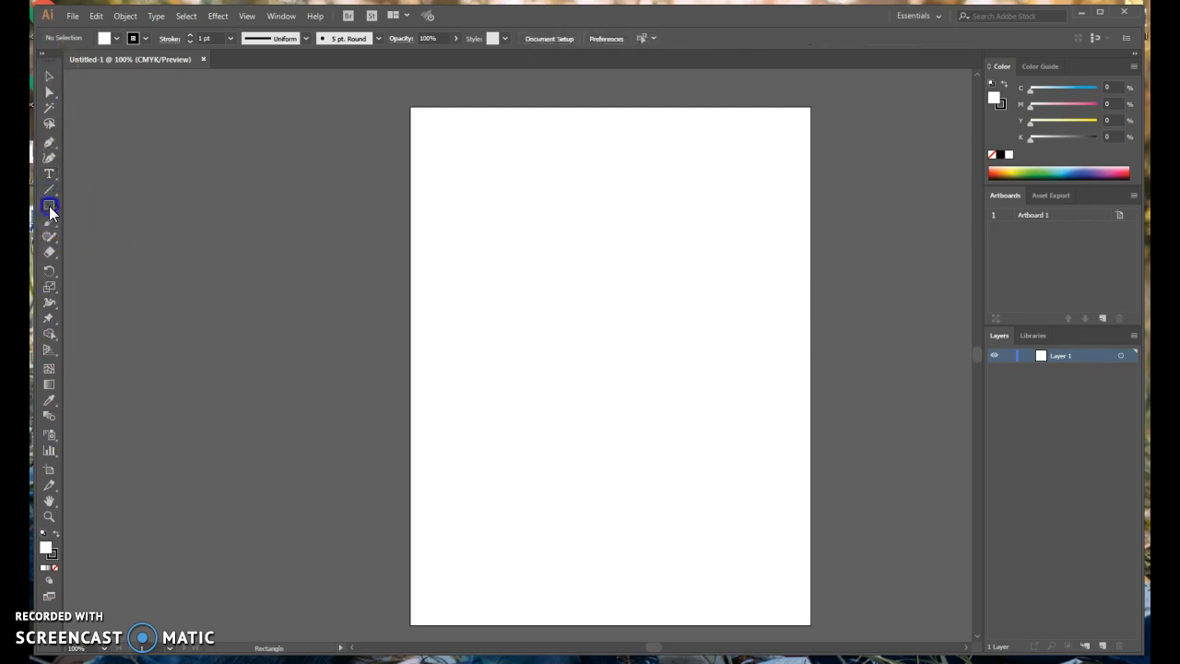
pyautogui.click(50, 208)
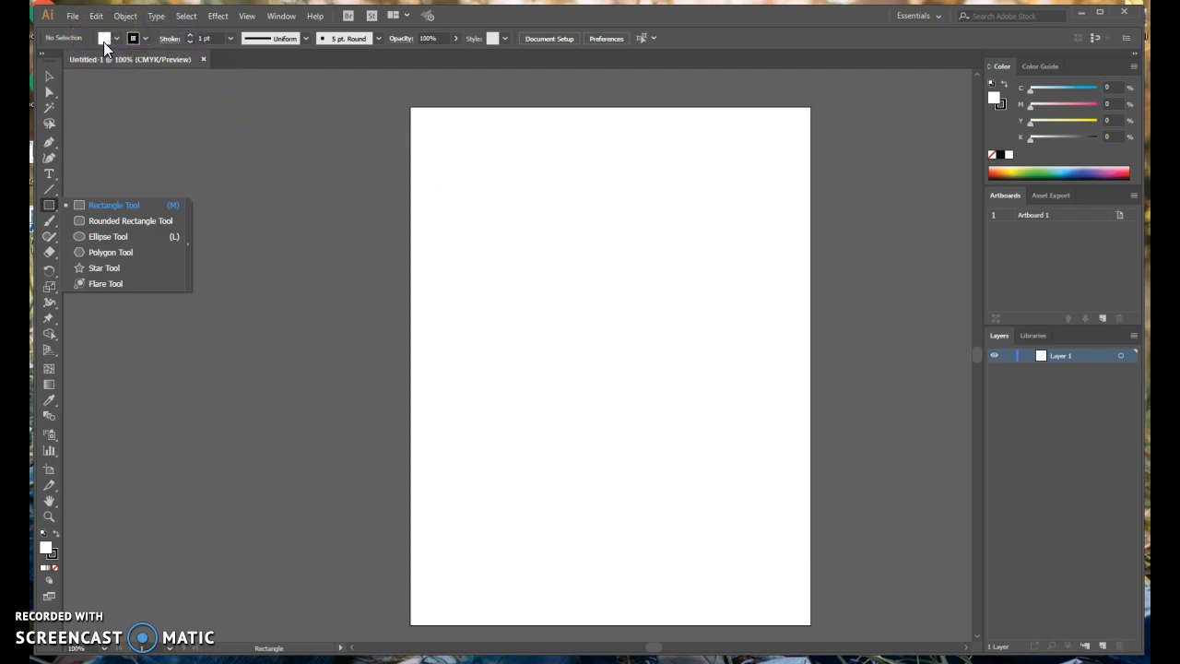
pyautogui.click(133, 37)
pyautogui.click(116, 42)
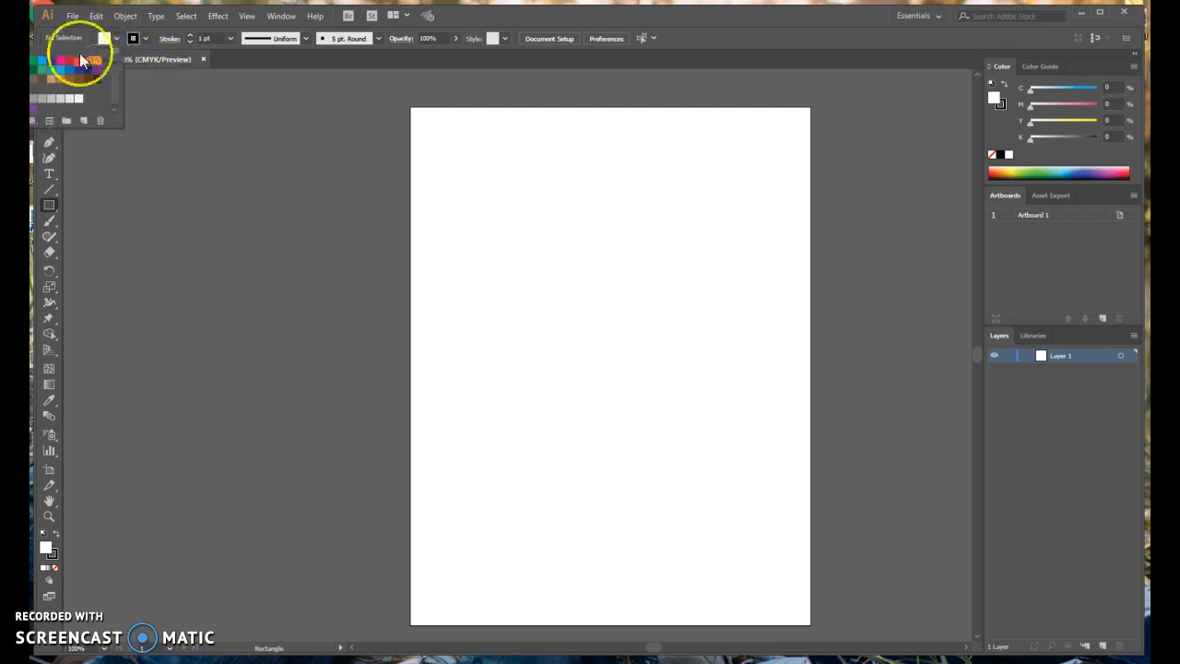
pyautogui.click(52, 60)
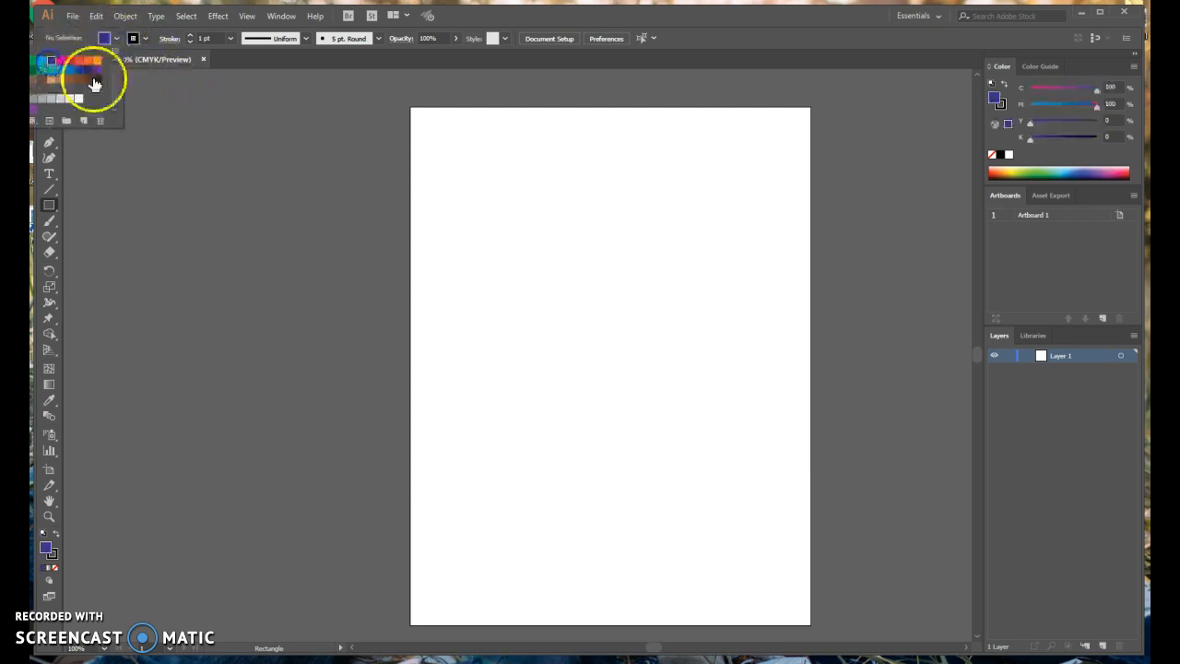
pyautogui.click(395, 95)
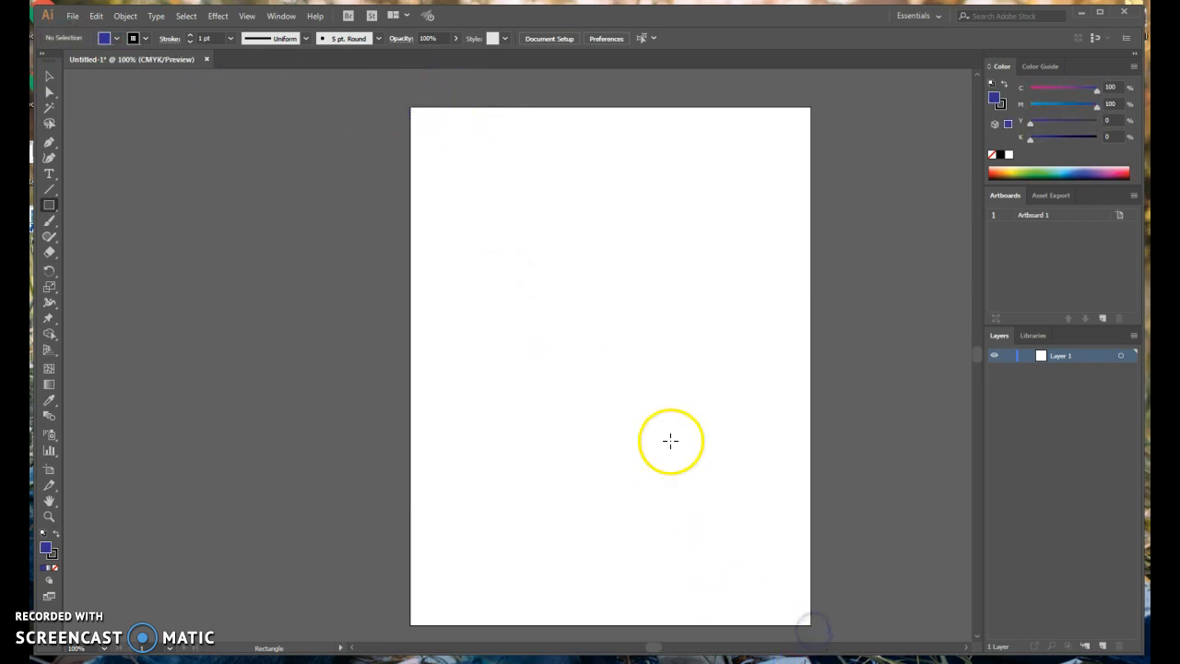
pyautogui.moveTo(409, 106); pyautogui.dragTo(819, 630)
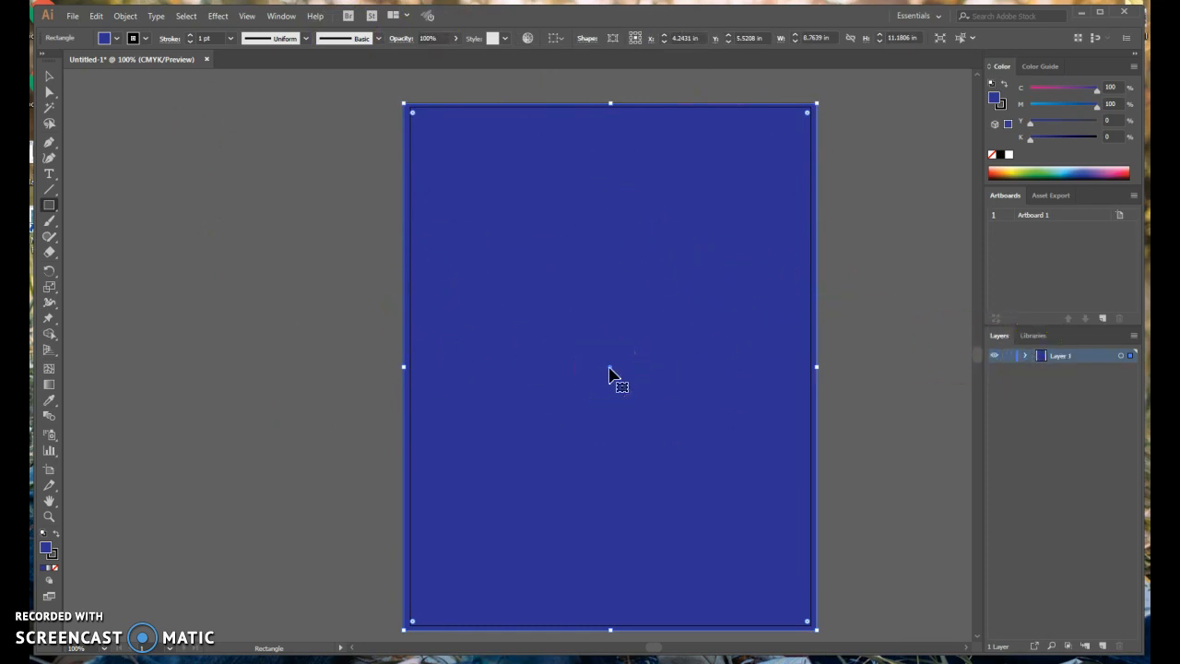
# Add a new layer above the blue rectangle's layer and choose the Star tool
pyautogui.click(49, 205)
pyautogui.click(1104, 647)
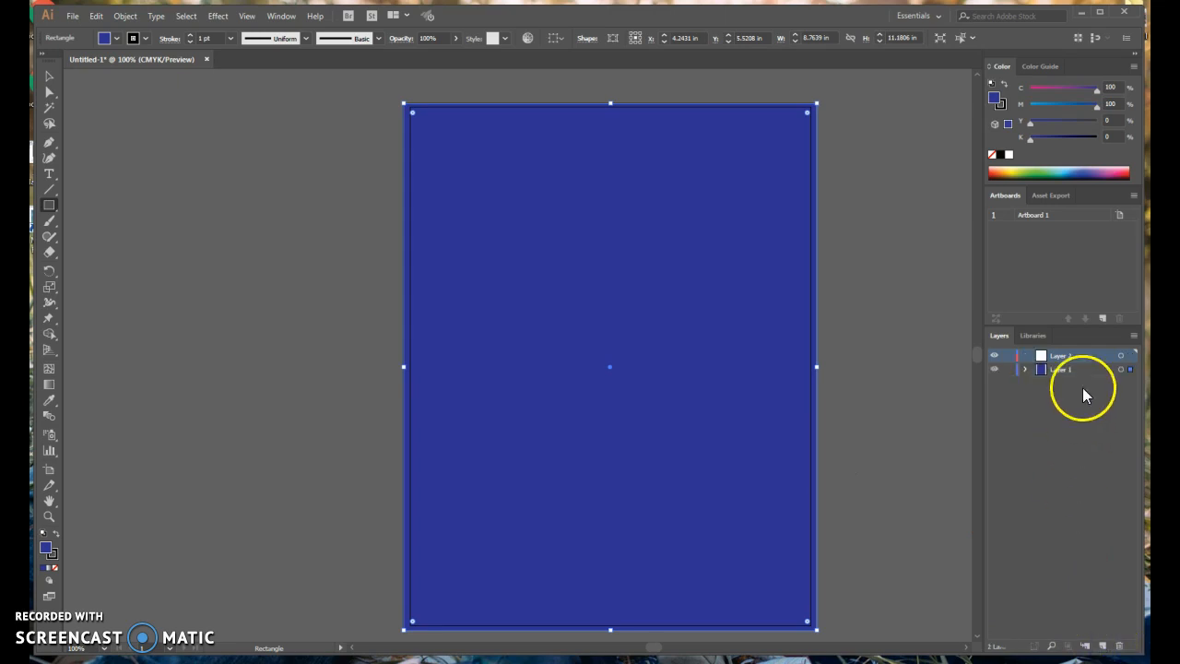
pyautogui.click(49, 205)
pyautogui.moveTo(70, 214); pyautogui.dragTo(88, 270)
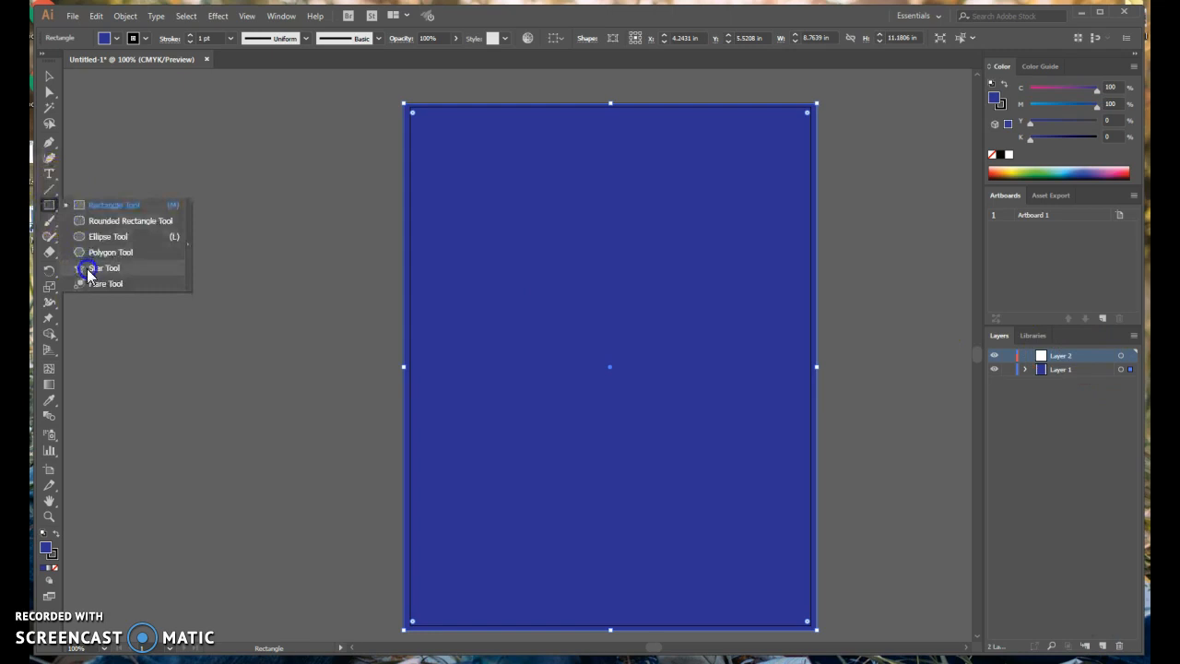
pyautogui.click(115, 39)
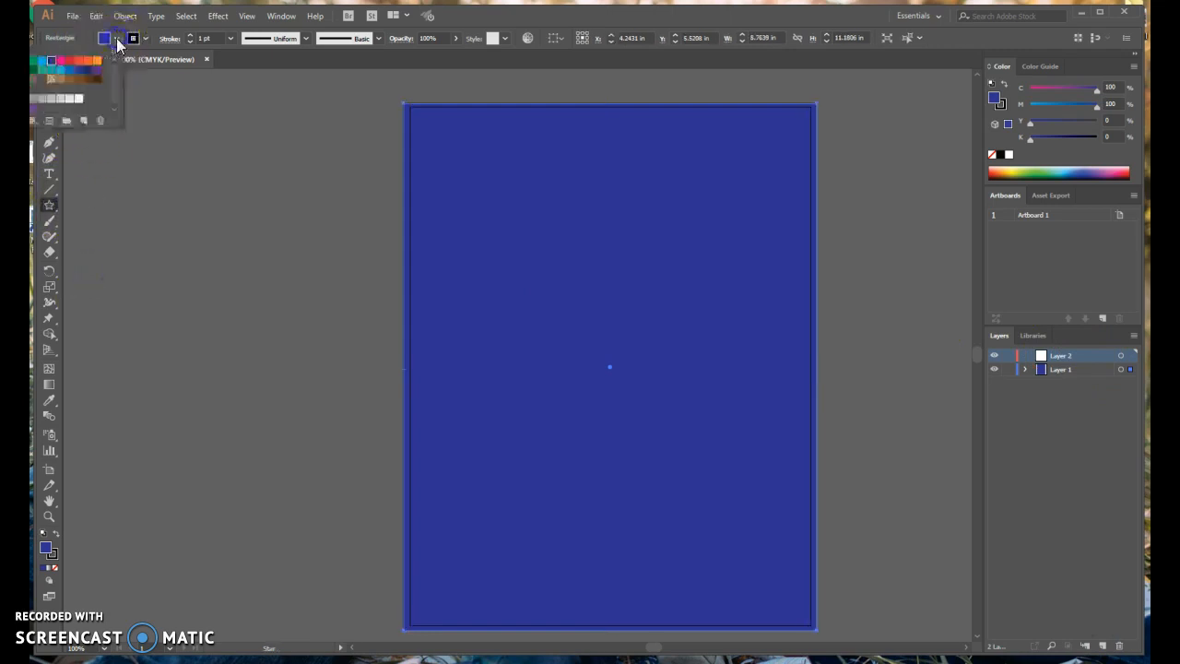
pyautogui.click(96, 61)
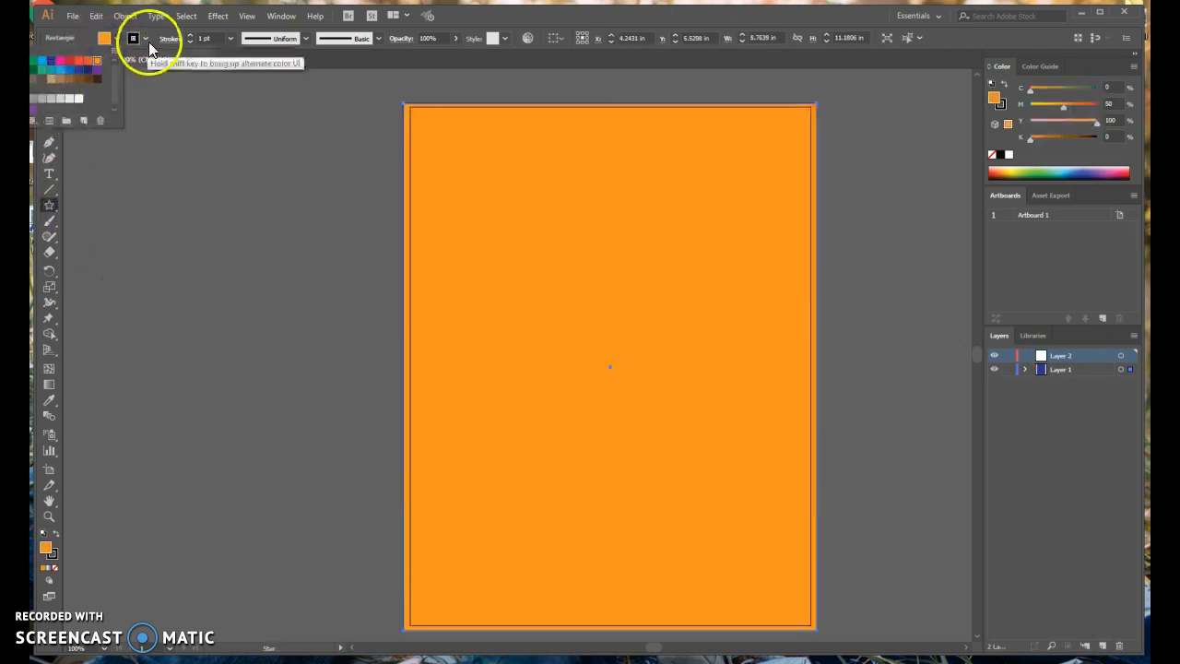
pyautogui.click(52, 62)
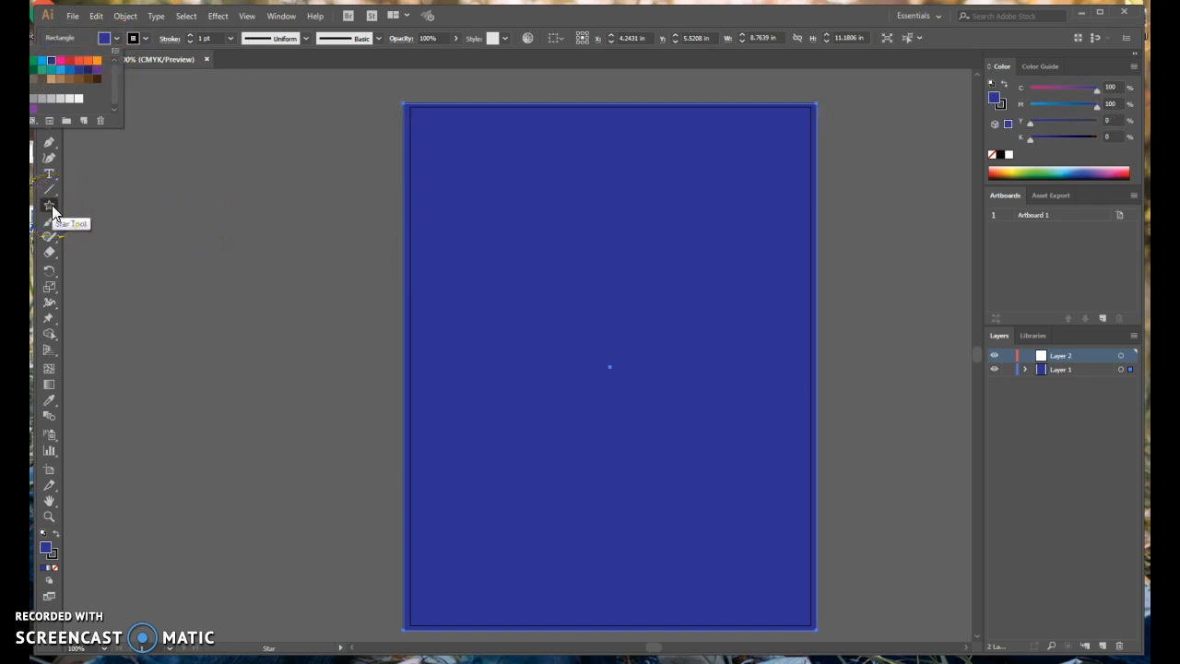
pyautogui.click(99, 206)
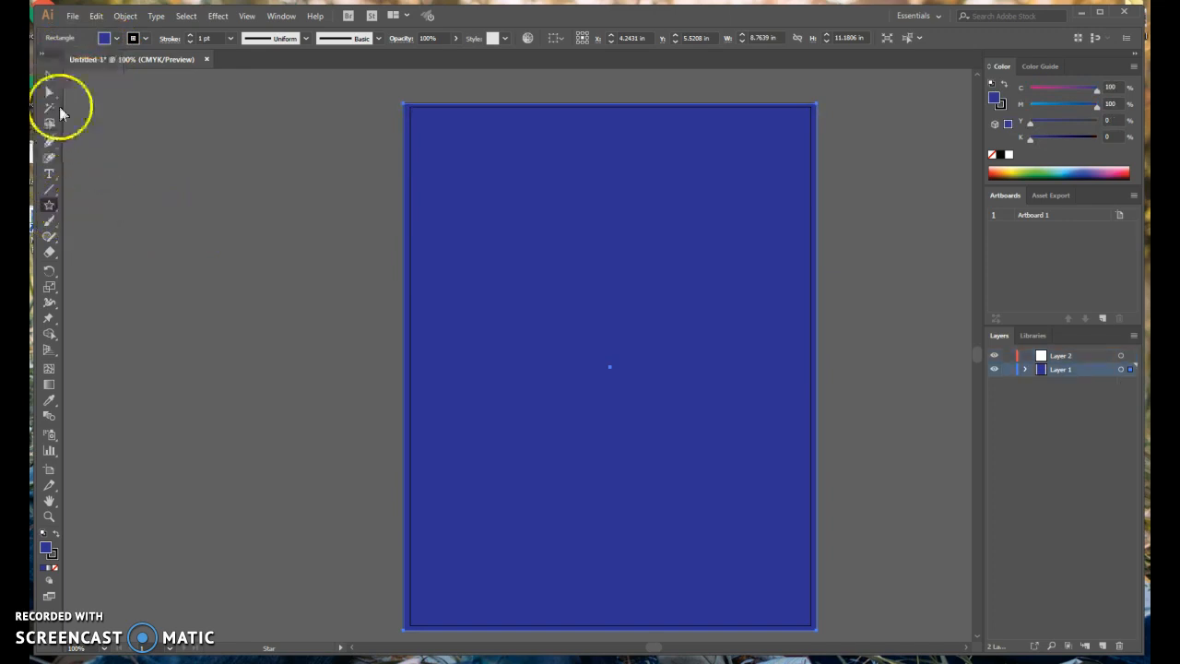
# Deselect the rectangle and draw a star with an orange fill on Layer 2, about 4.7 by 4.5 in
pyautogui.click(51, 75)
pyautogui.click(258, 177)
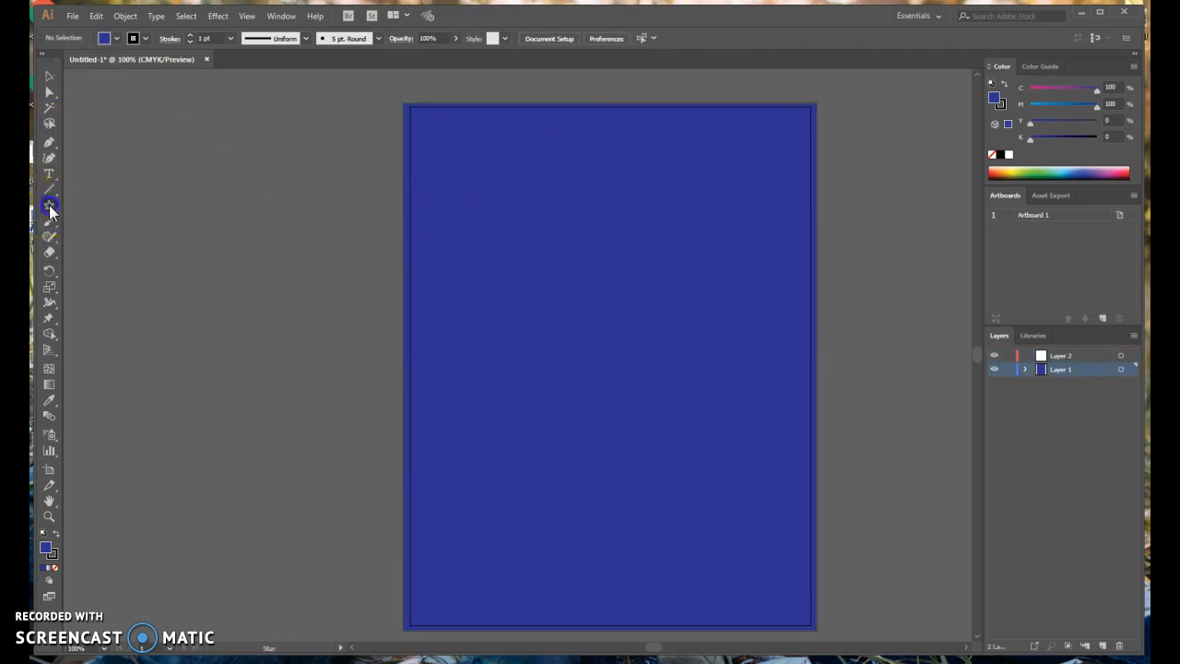
pyautogui.click(110, 40)
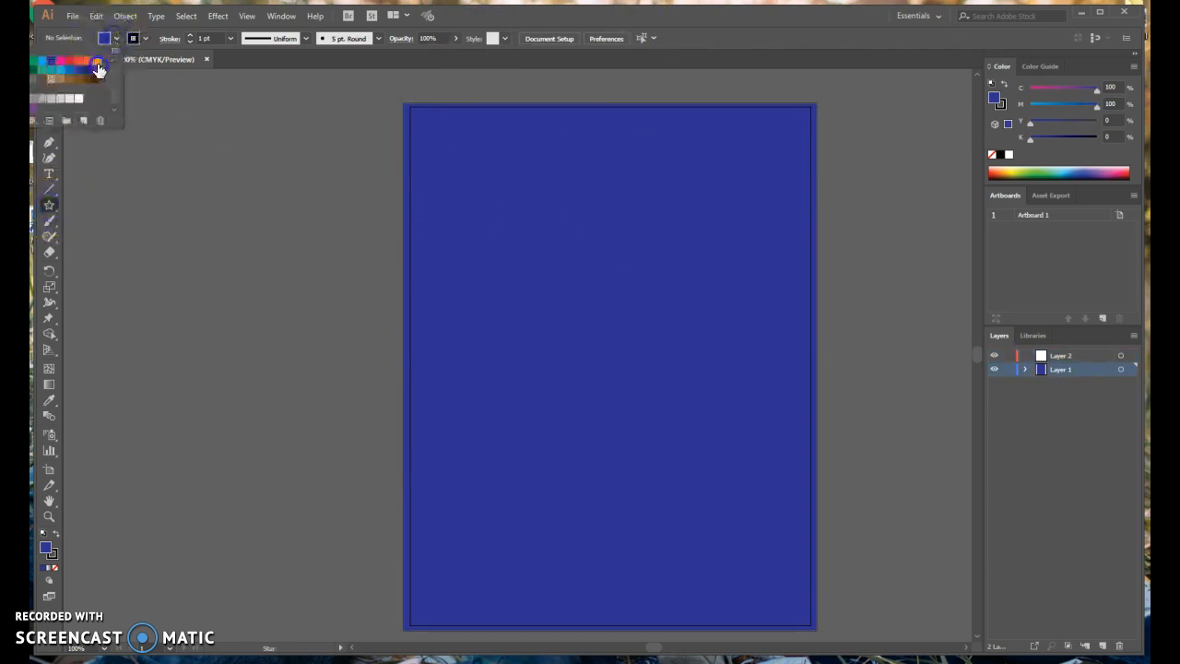
pyautogui.click(97, 62)
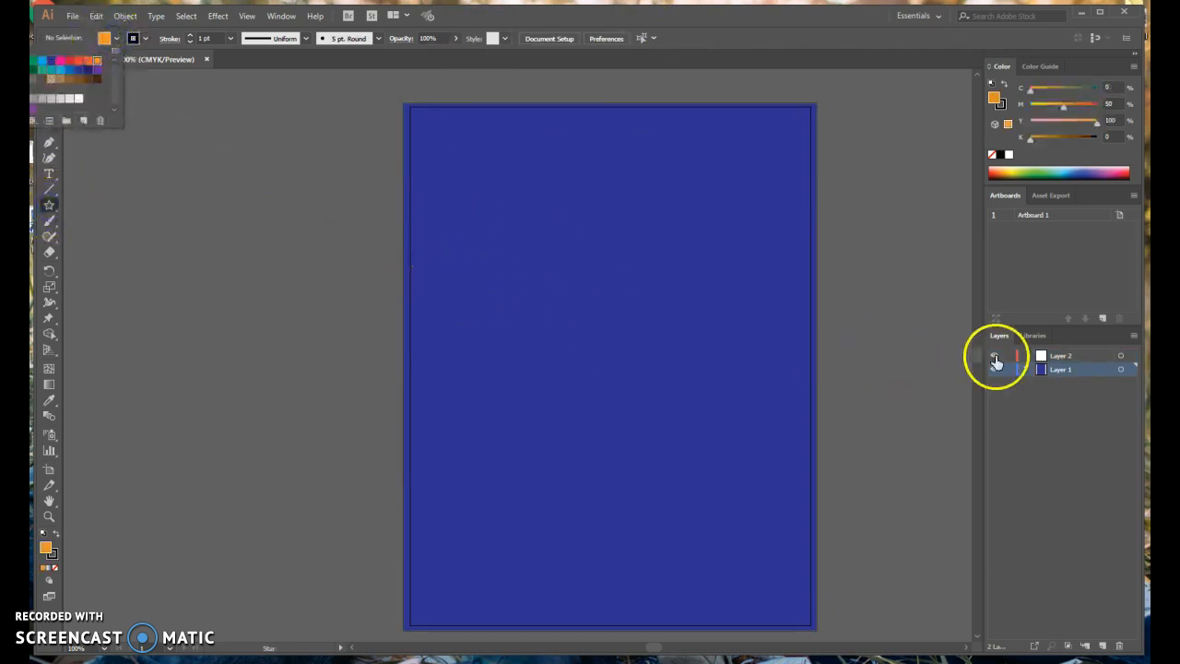
pyautogui.click(1077, 355)
pyautogui.moveTo(359, 317); pyautogui.dragTo(377, 343)
# Move the orange star onto the upper part of the blue rectangle and deselect it
pyautogui.click(46, 80)
pyautogui.moveTo(282, 197); pyautogui.dragTo(538, 226)
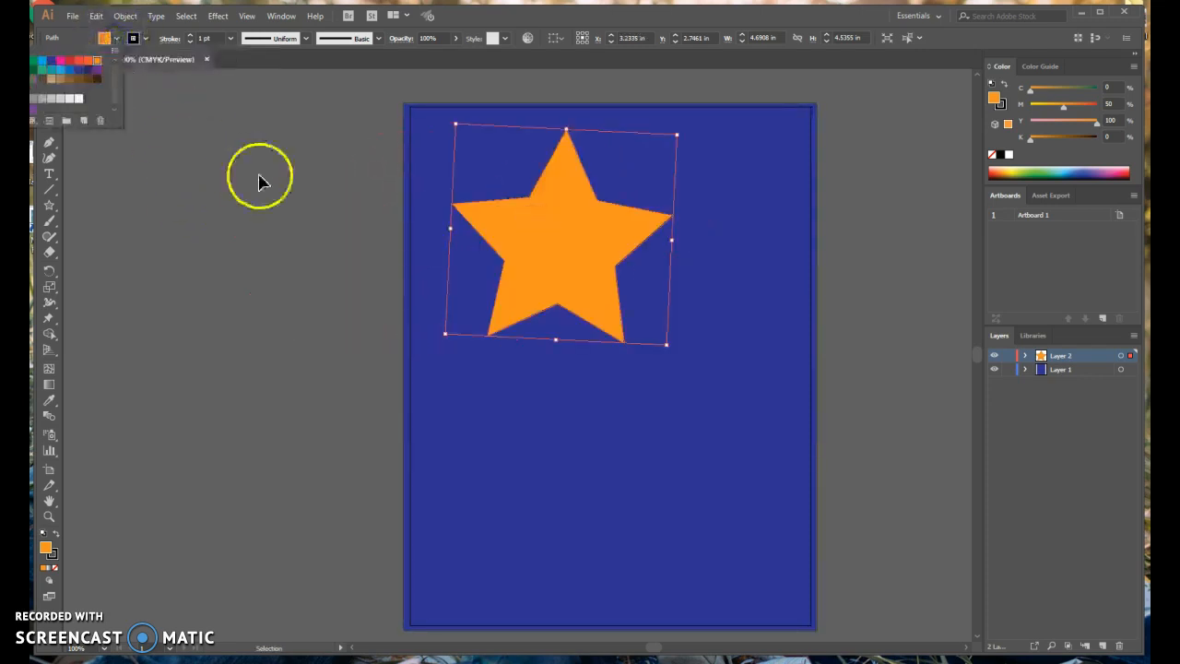
pyautogui.click(234, 139)
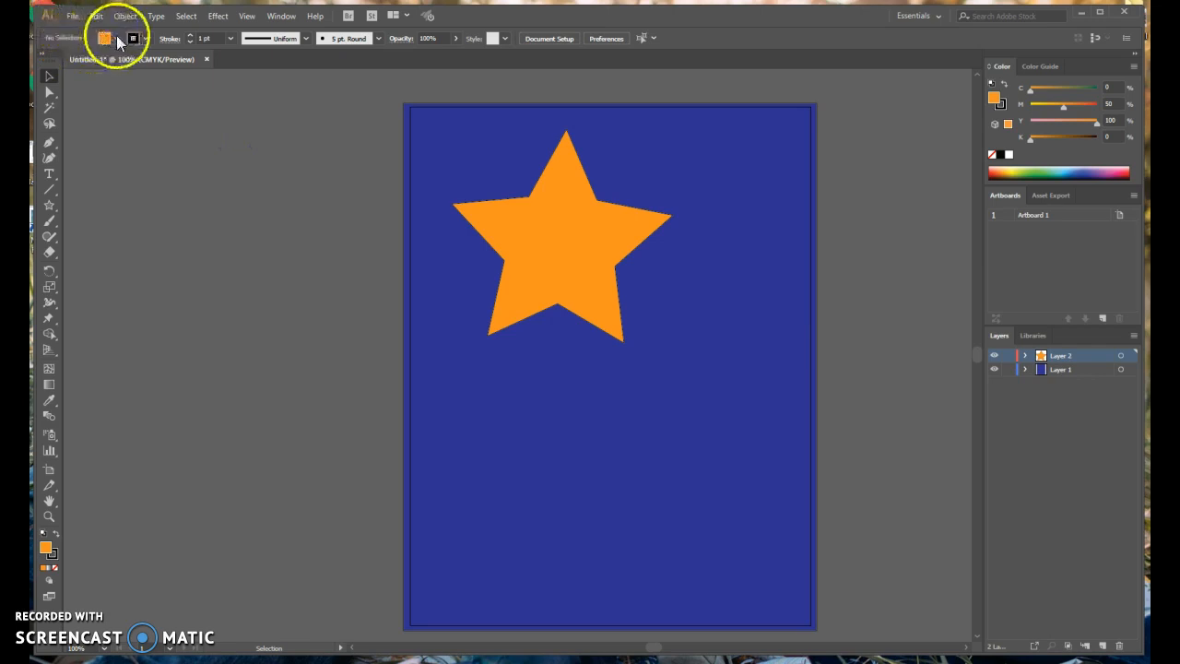
# Draw a star with a magenta-pink fill, about 2.2 by 2.3 in, and move it over the orange star's lower-left arm
pyautogui.click(117, 38)
pyautogui.click(61, 61)
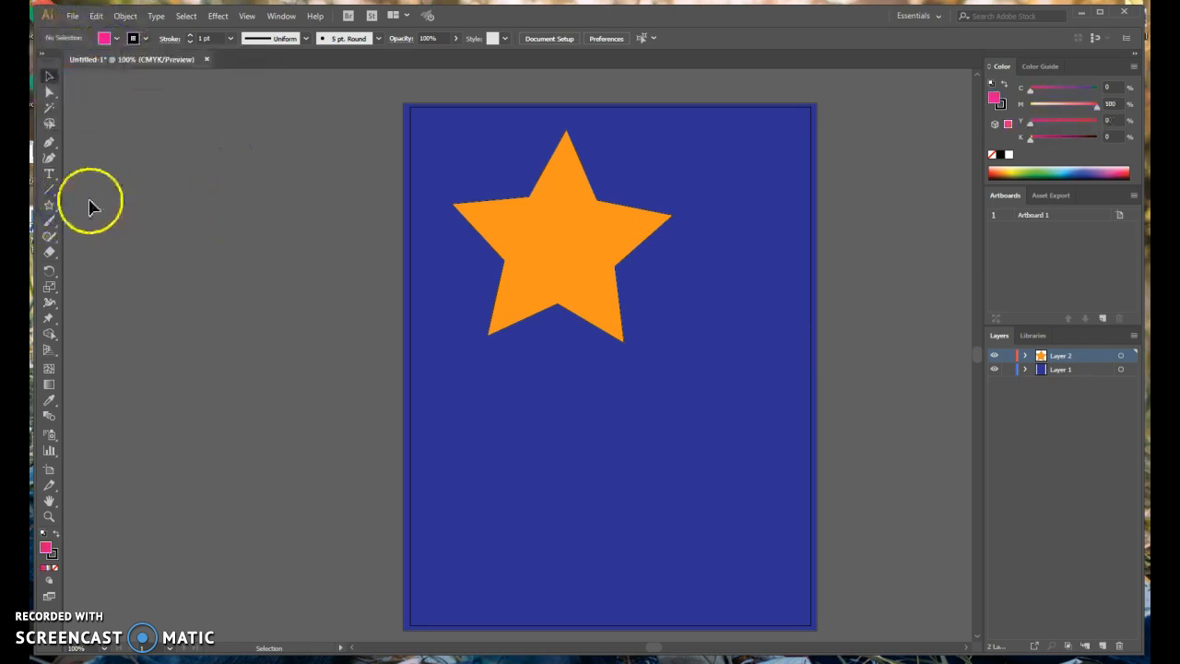
pyautogui.click(50, 206)
pyautogui.moveTo(192, 194); pyautogui.dragTo(239, 232)
pyautogui.click(50, 76)
pyautogui.moveTo(175, 197); pyautogui.dragTo(476, 332)
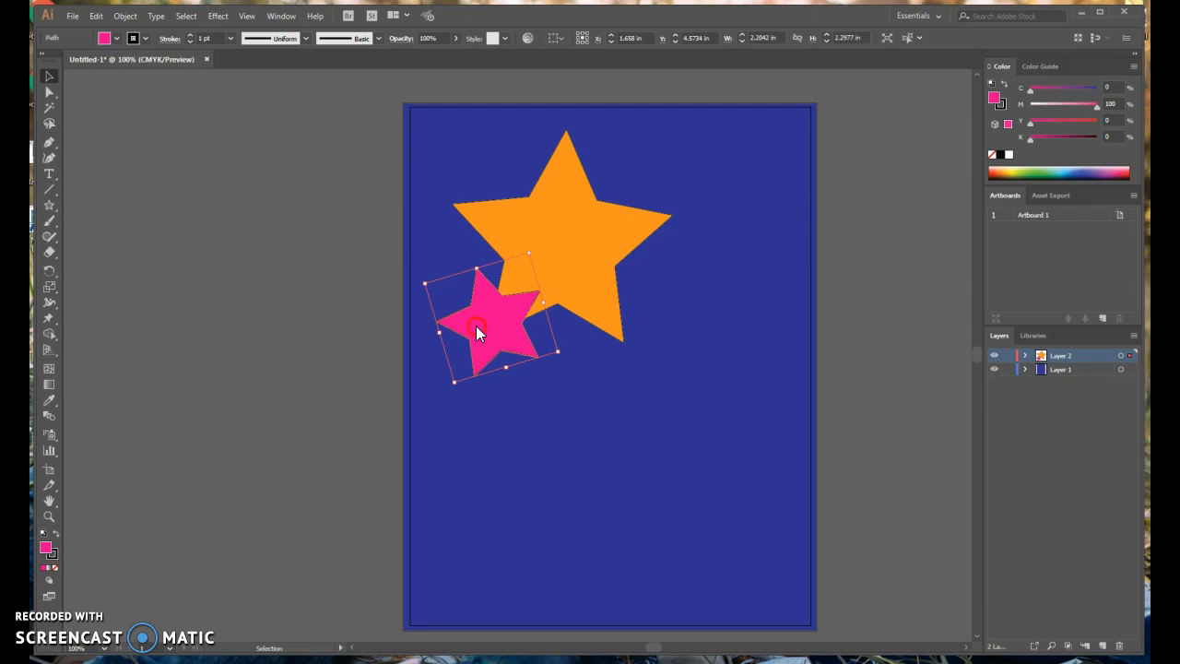
# Send the pink star to the back so it sits behind the orange star
pyautogui.rightClick(478, 333)
pyautogui.moveTo(534, 540)
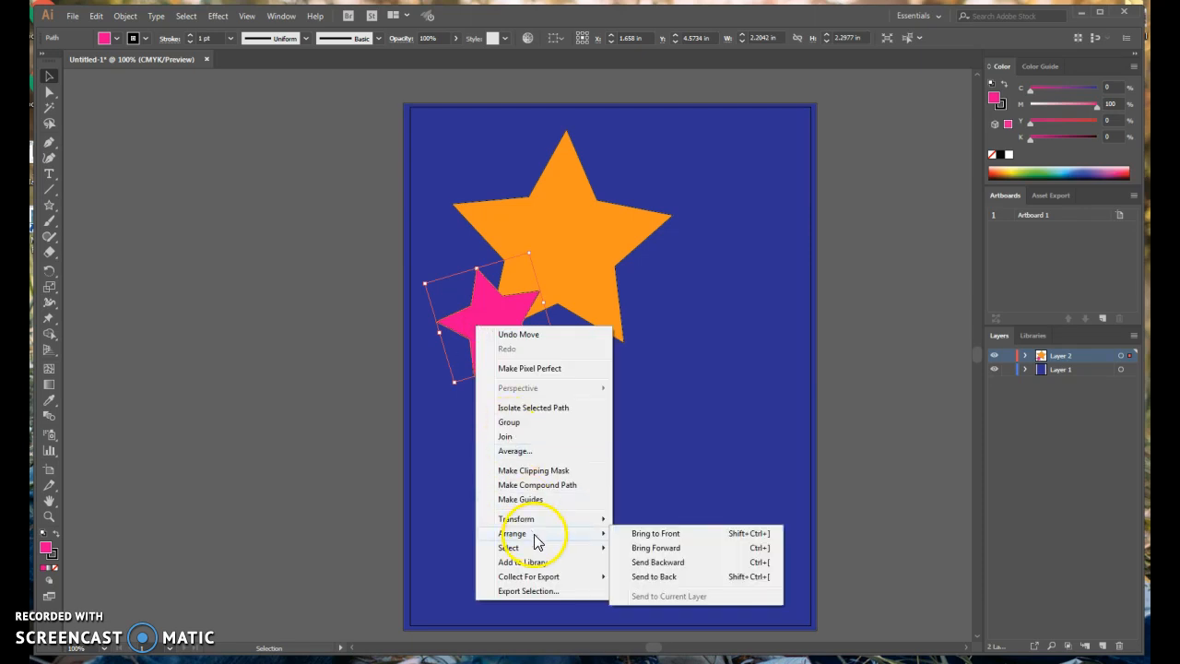
pyautogui.click(652, 576)
# Bring the pink star forward in front of the orange star and deselect it
pyautogui.rightClick(466, 344)
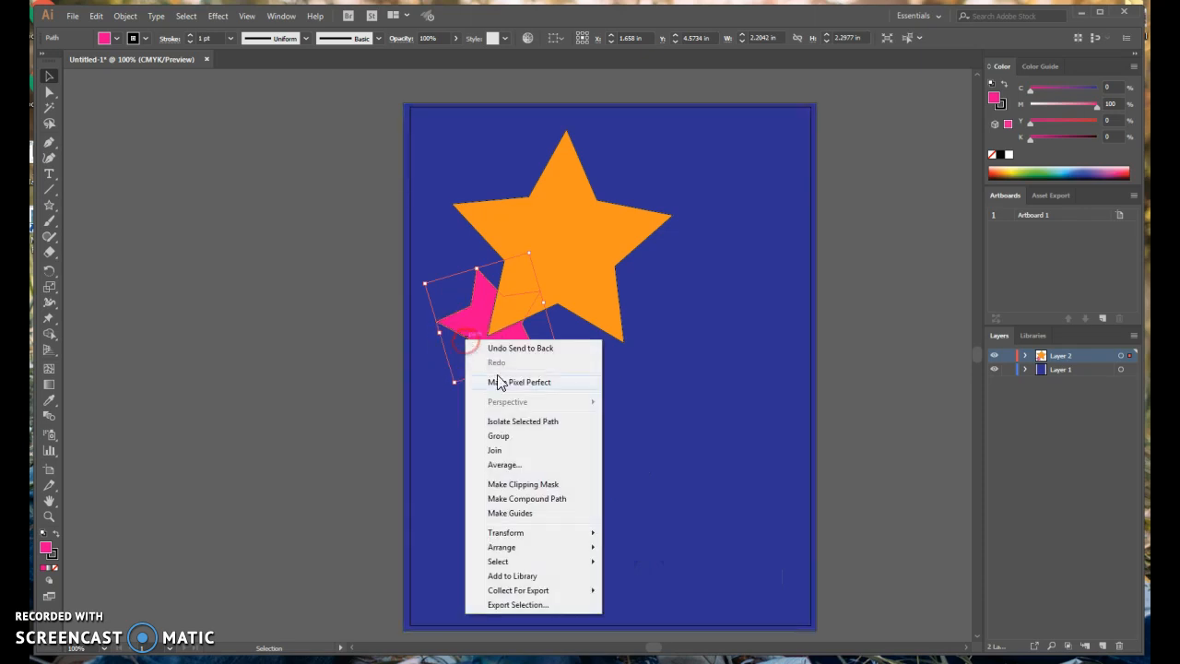
pyautogui.moveTo(544, 547)
pyautogui.click(635, 547)
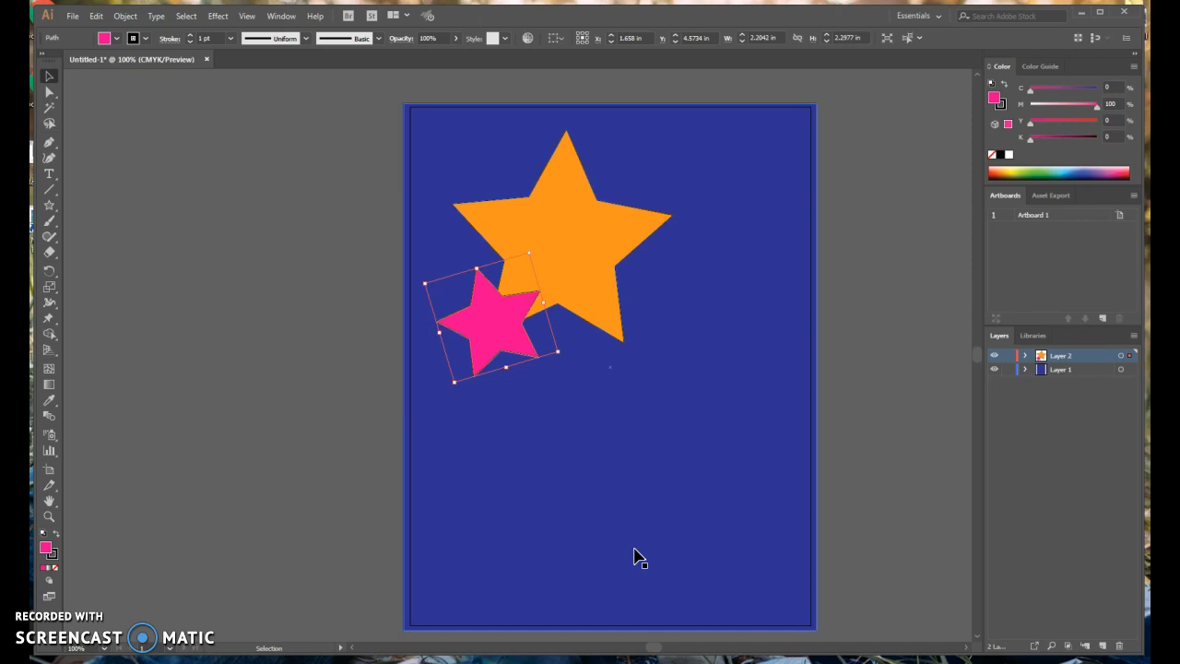
pyautogui.click(179, 292)
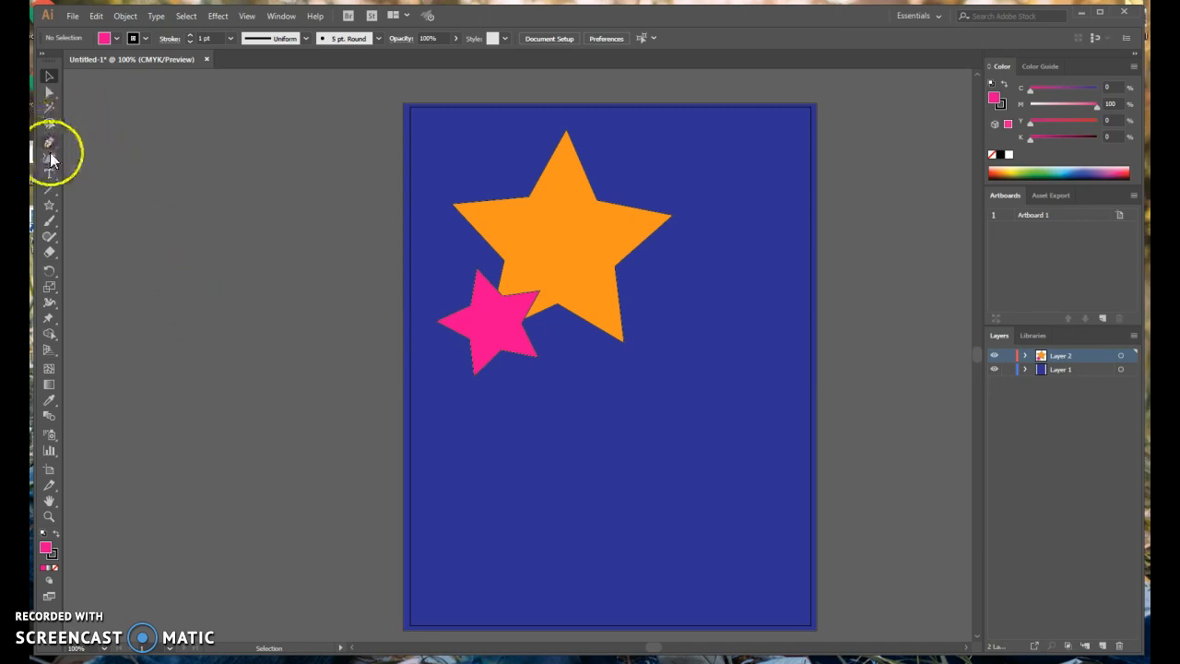
# Paint a freehand curved black stroke on the empty area beside the artboard with the Paintbrush tool
pyautogui.click(48, 220)
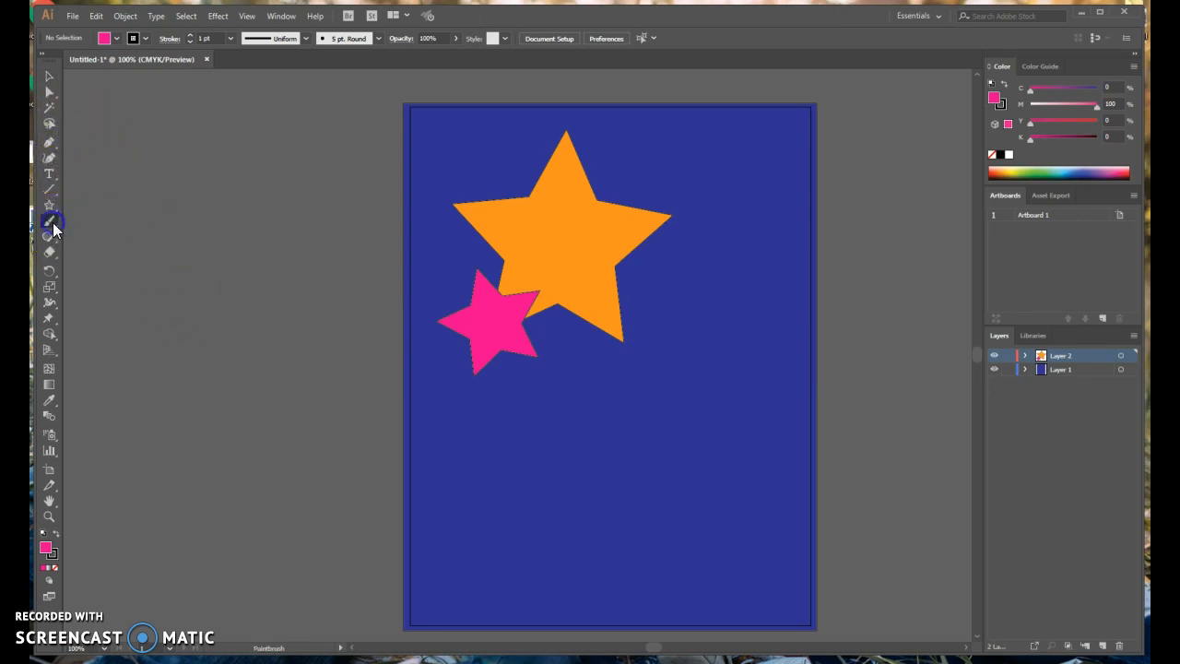
pyautogui.moveTo(111, 269); pyautogui.dragTo(251, 135)
pyautogui.moveTo(342, 214); pyautogui.dragTo(342, 214)
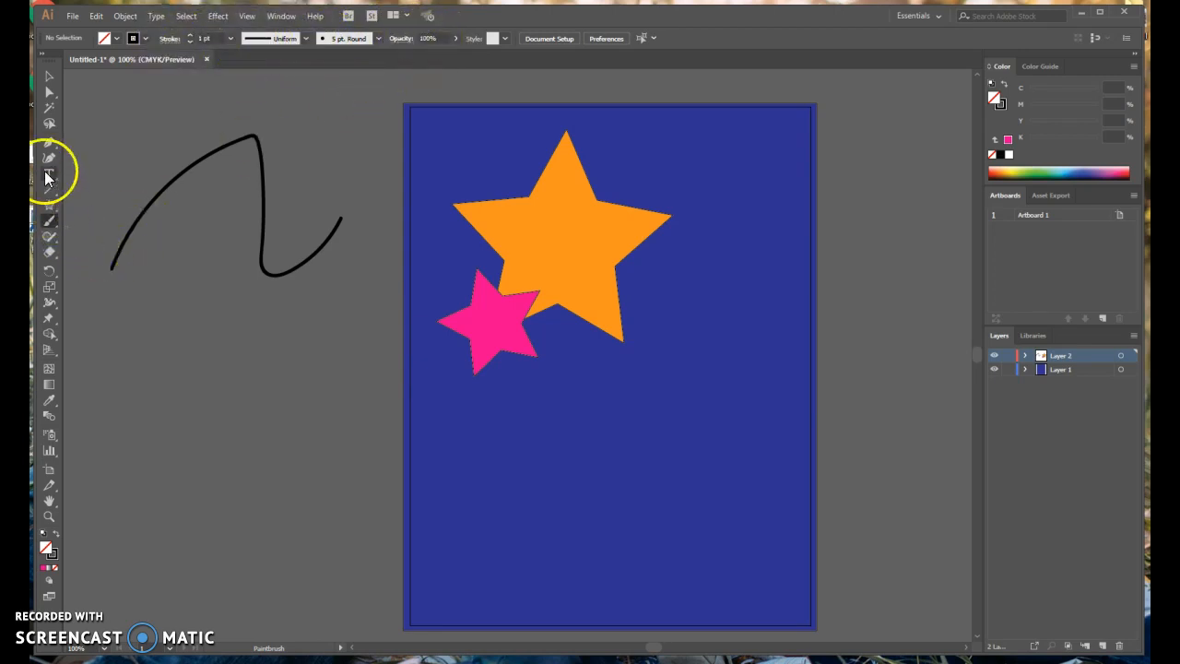
# Draw a closed, irregular straight-sided shape about 4.5 by 2.3 in below the brush stroke with the Pen tool
pyautogui.click(48, 142)
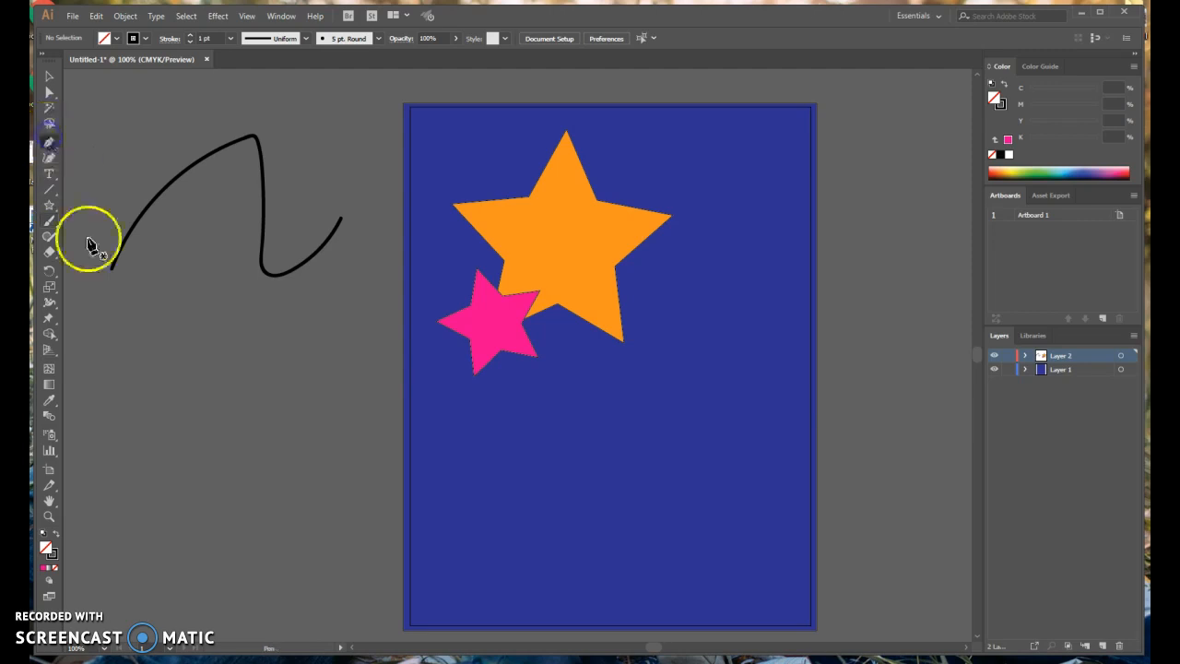
pyautogui.click(82, 404)
pyautogui.click(106, 340)
pyautogui.click(158, 346)
pyautogui.click(175, 396)
pyautogui.click(243, 417)
pyautogui.click(295, 353)
pyautogui.click(248, 329)
pyautogui.click(216, 335)
pyautogui.click(204, 375)
pyautogui.click(159, 306)
pyautogui.click(92, 306)
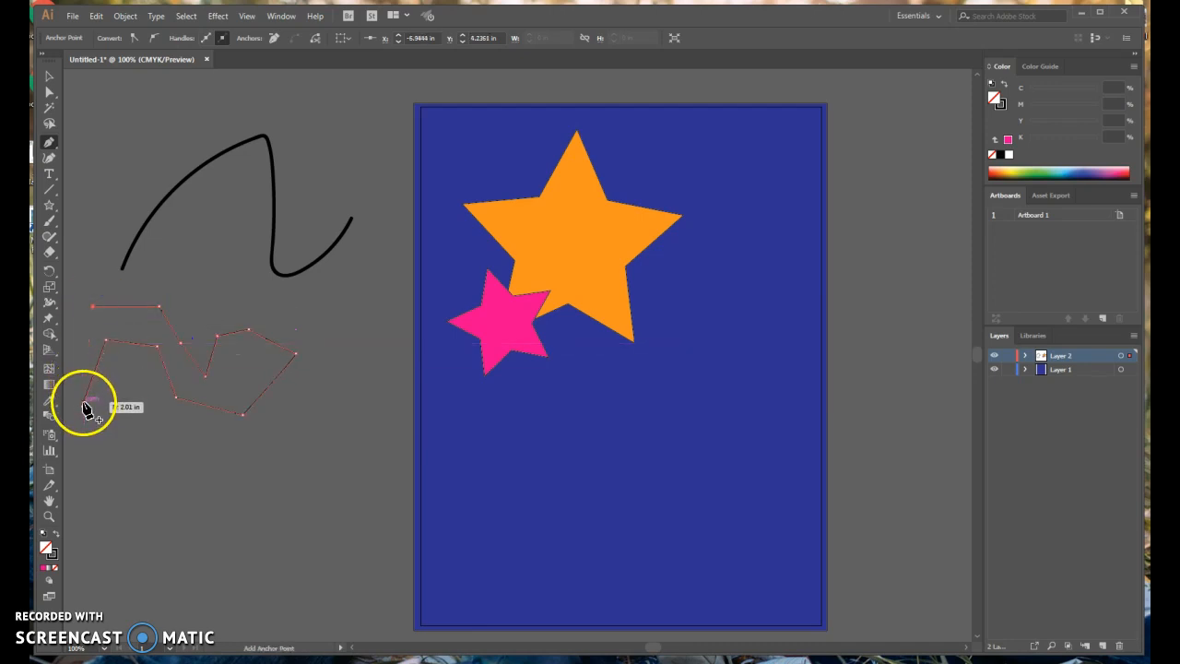
pyautogui.click(83, 405)
# Select the irregular pen shape, give it a red 7 pt stroke and deselect it
pyautogui.click(48, 83)
pyautogui.moveTo(232, 368); pyautogui.dragTo(220, 351)
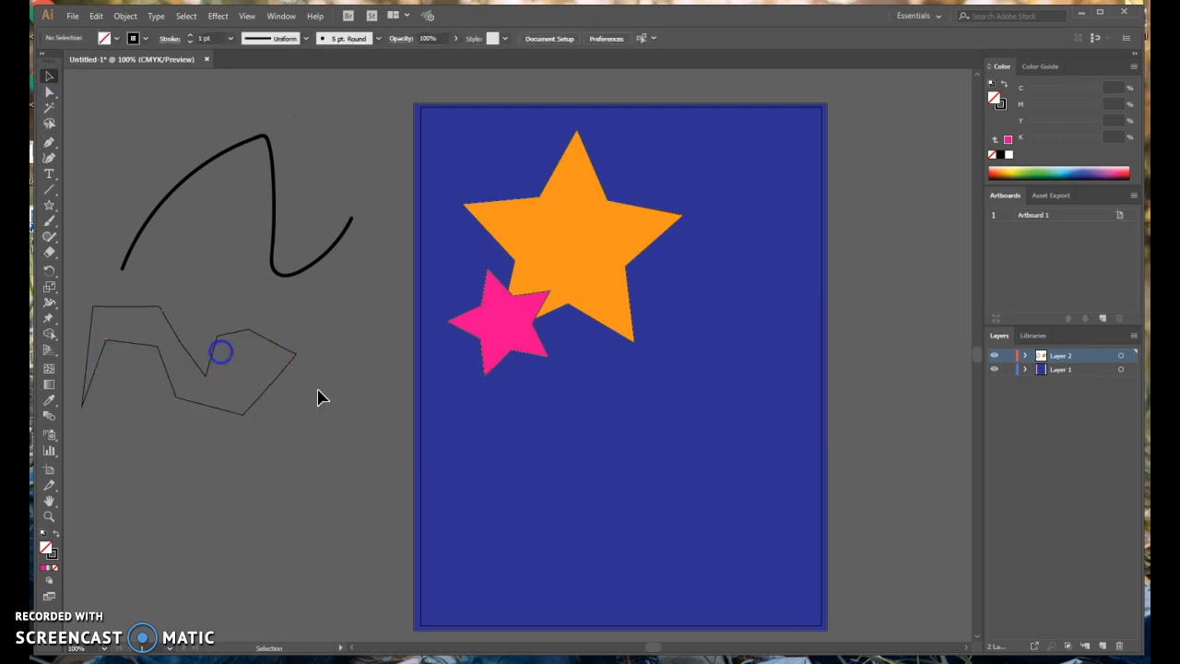
pyautogui.click(295, 358)
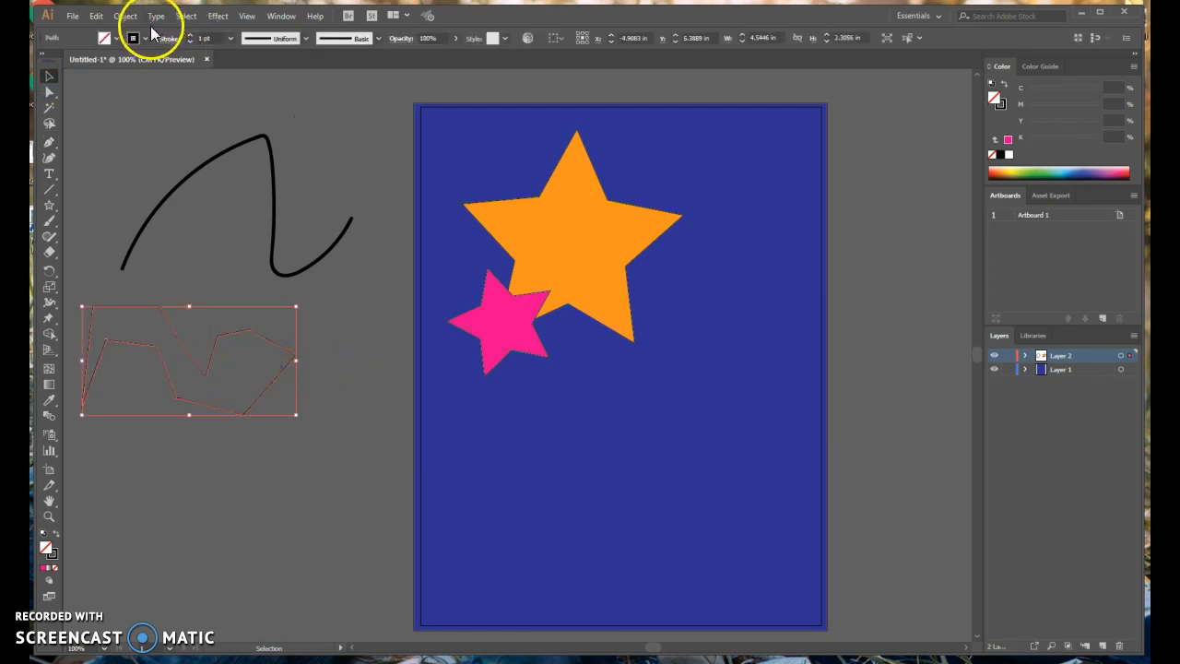
pyautogui.click(145, 38)
pyautogui.click(229, 39)
pyautogui.click(229, 38)
pyautogui.click(256, 189)
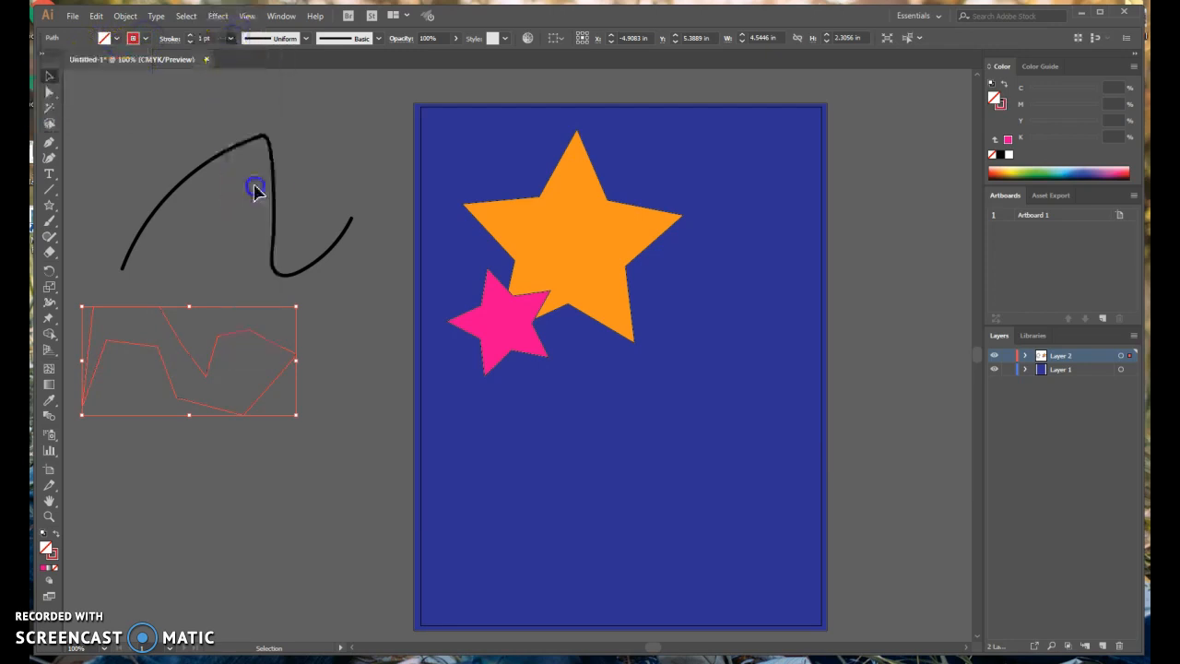
pyautogui.click(311, 197)
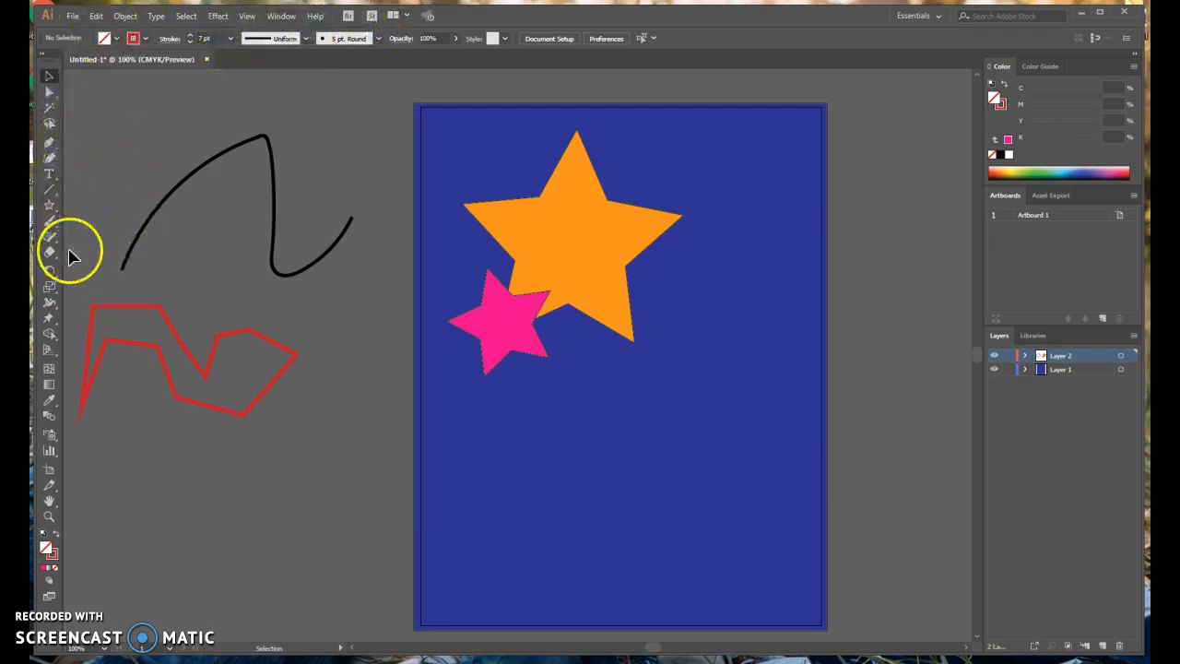
# Create an area text frame below the stars and replace its placeholder text with a short sentence praising a person by name
pyautogui.click(49, 175)
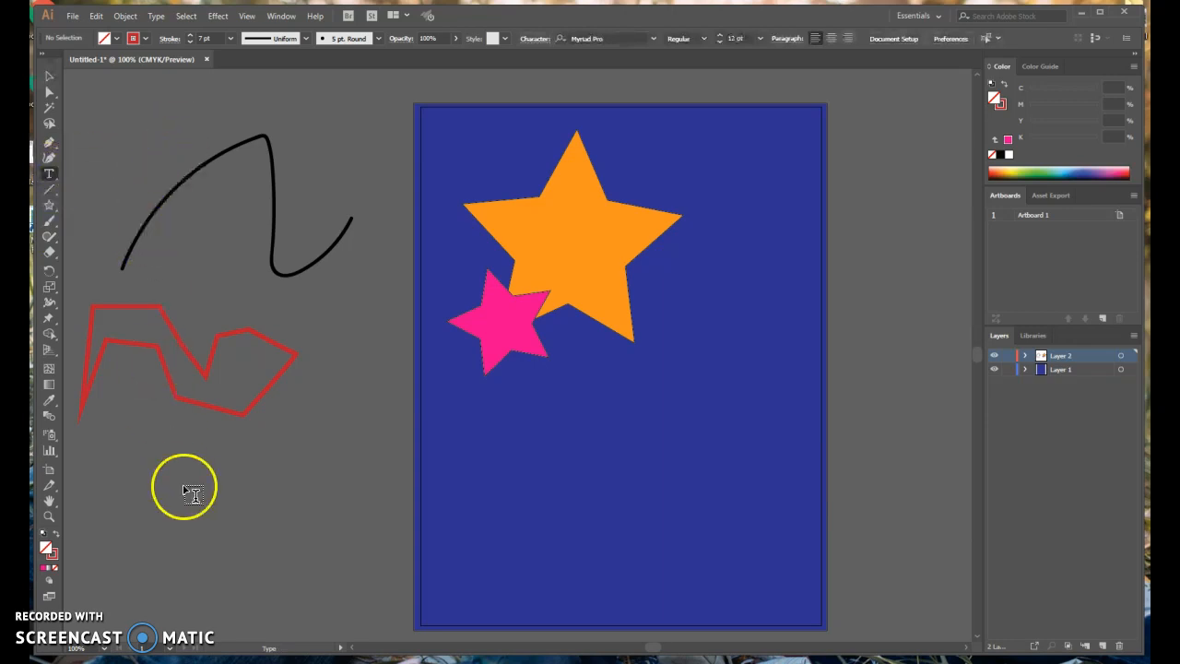
pyautogui.moveTo(470, 412); pyautogui.dragTo(795, 514)
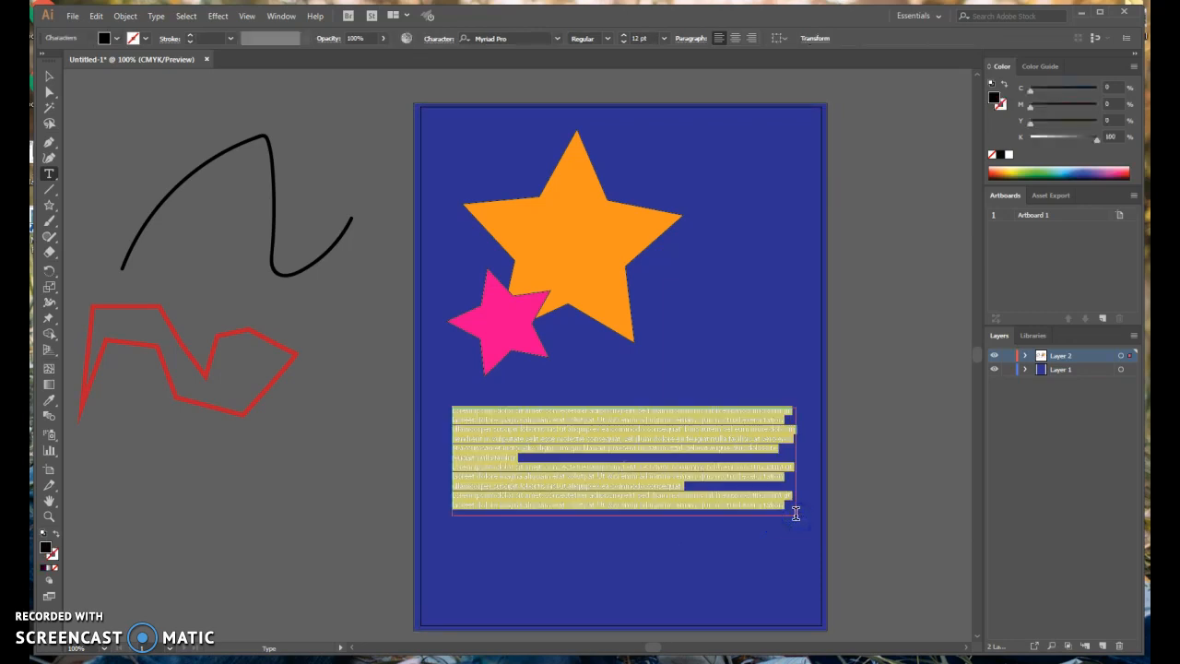
pyautogui.press('BackSpace')
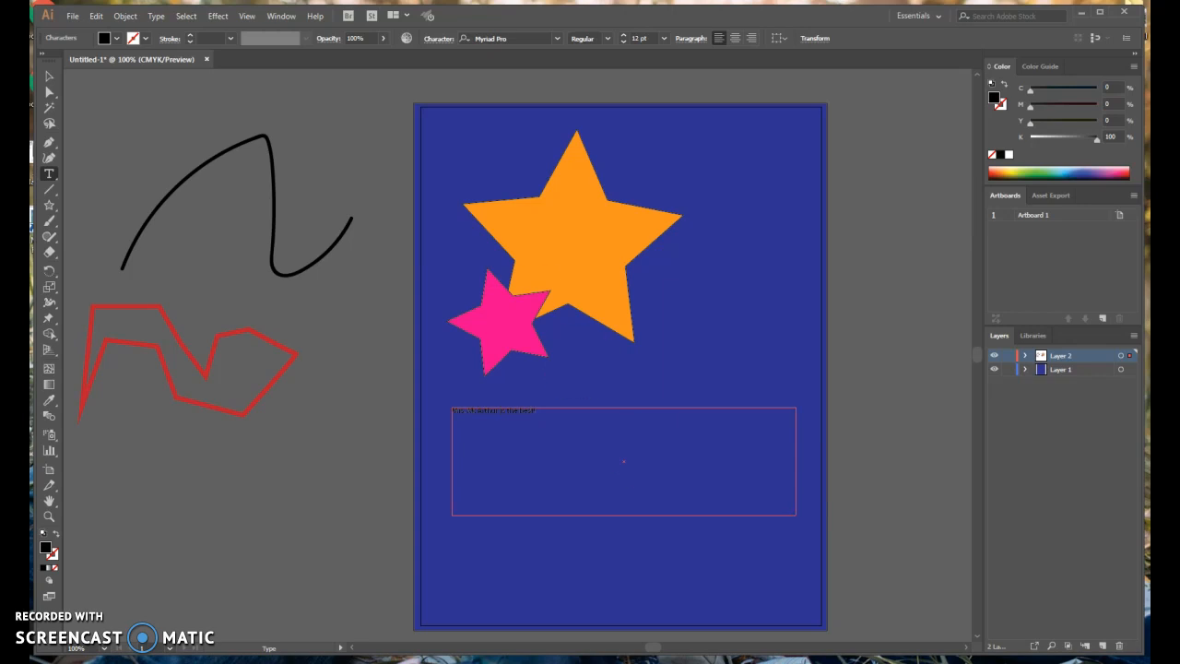
pyautogui.click(52, 78)
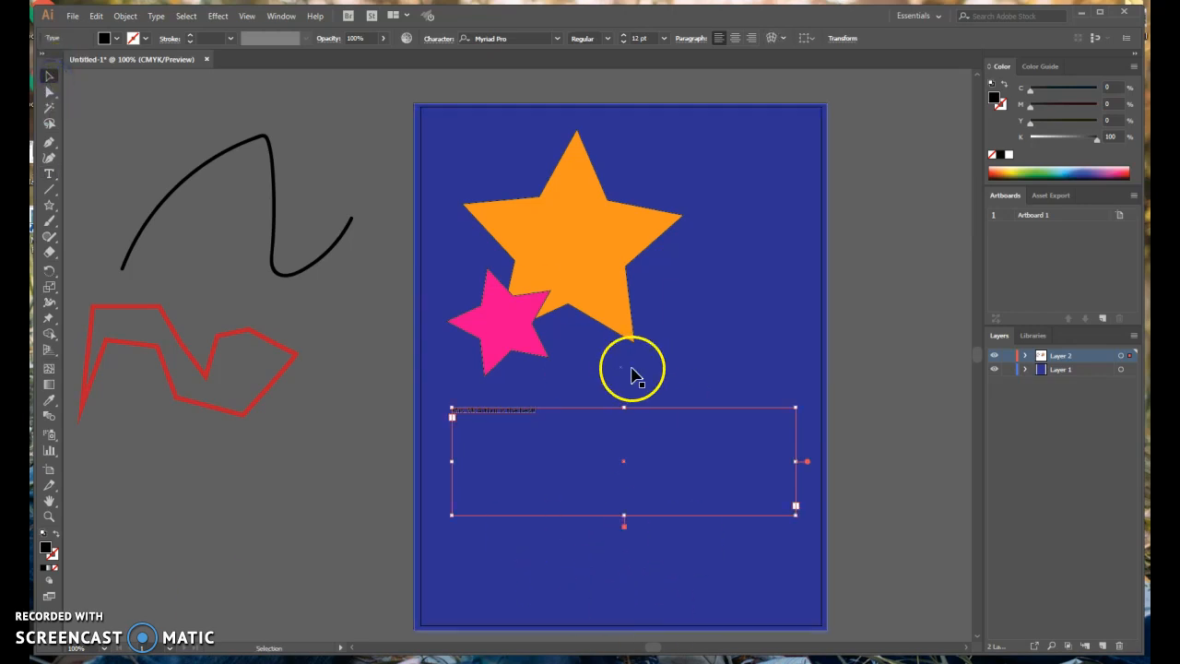
# Try the Walter and Blackoak Std fonts on the text and raise its size to 17 pt
pyautogui.click(557, 38)
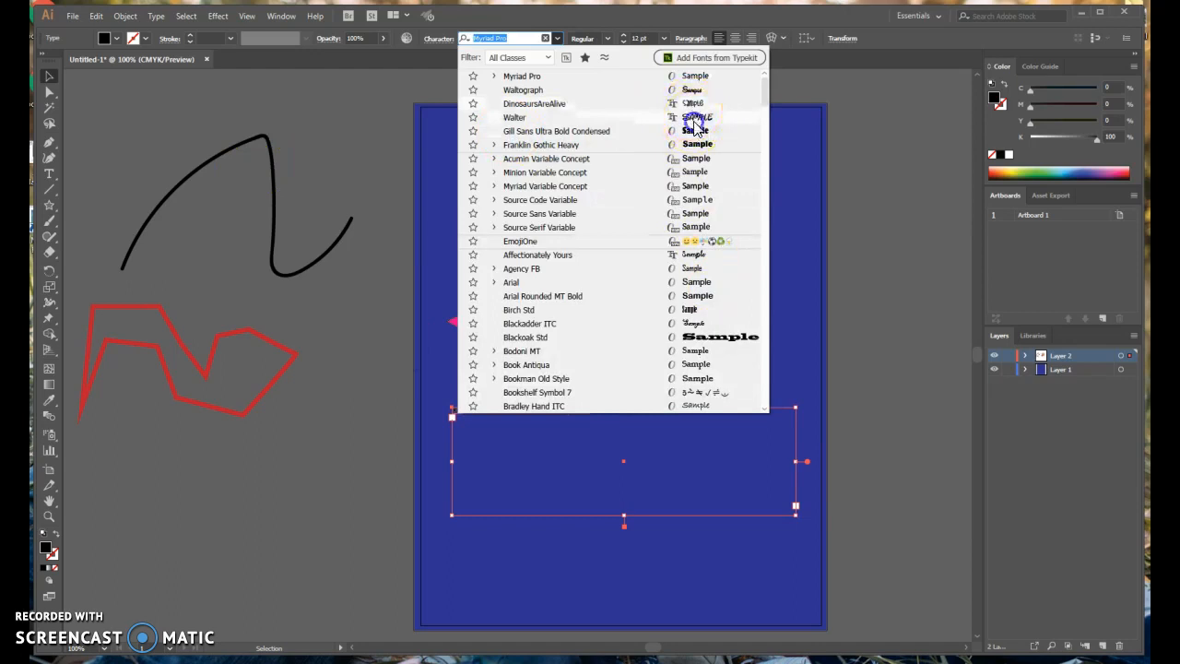
pyautogui.click(692, 117)
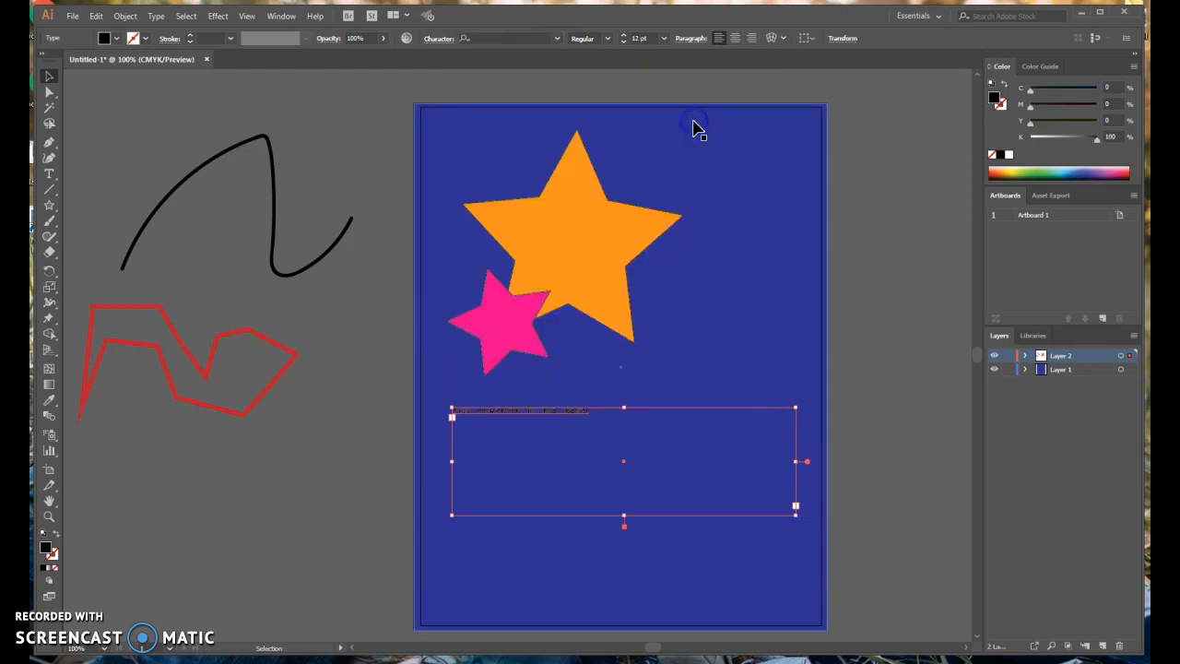
pyautogui.click(557, 39)
pyautogui.click(671, 343)
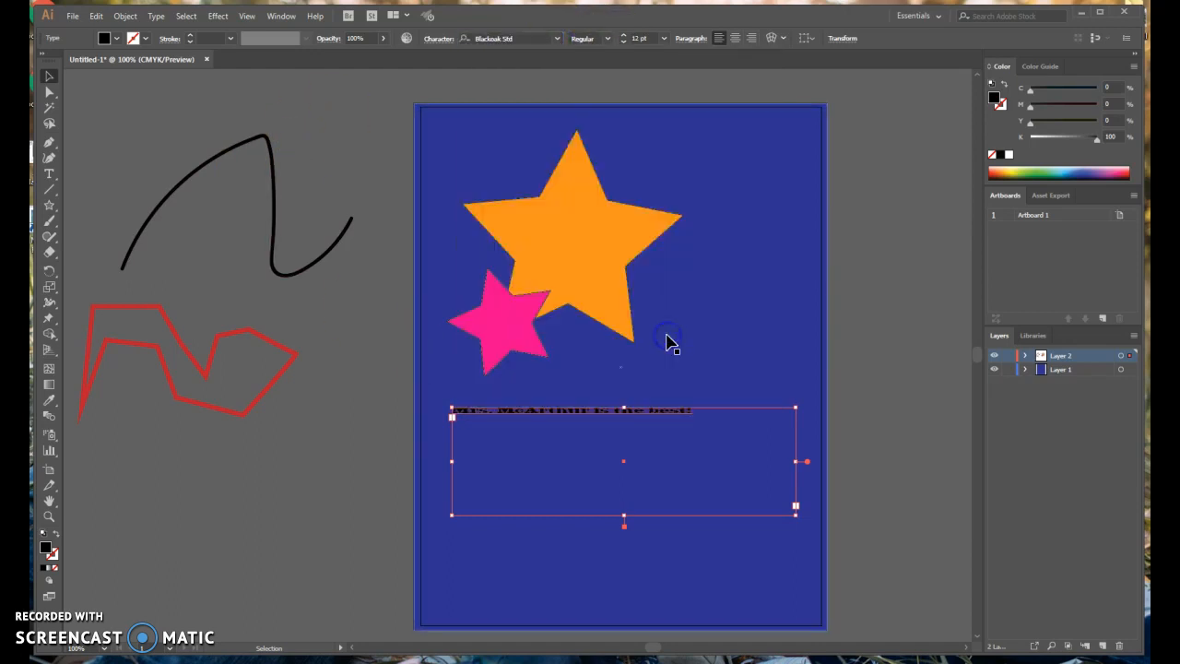
pyautogui.click(624, 36)
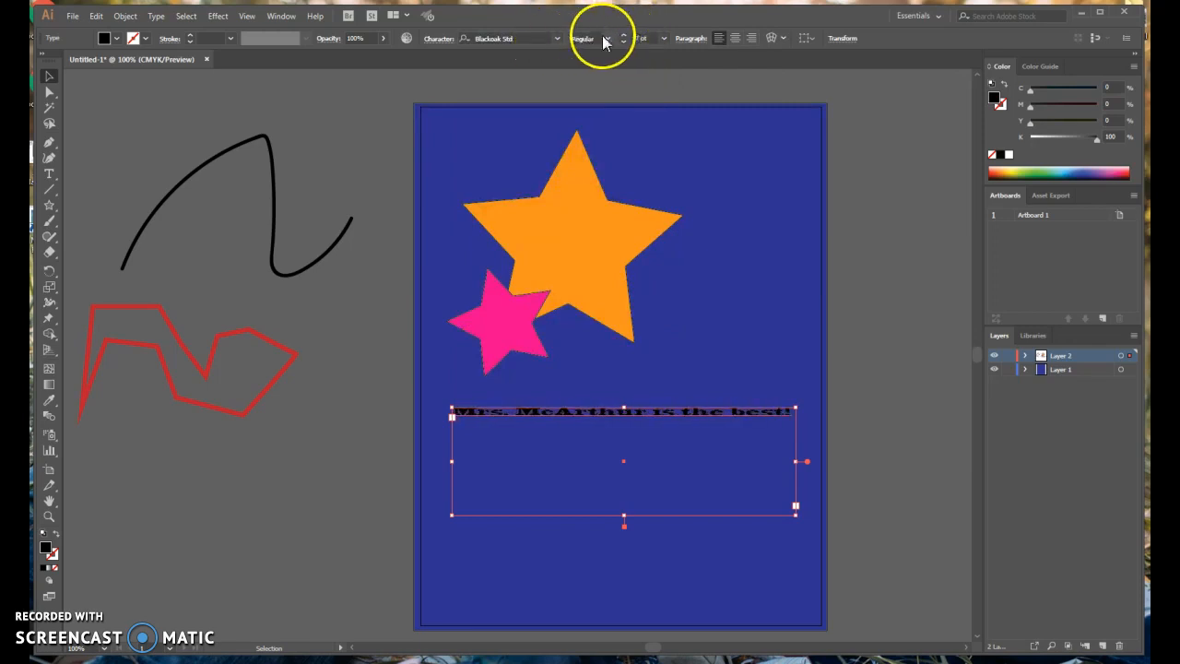
pyautogui.click(608, 42)
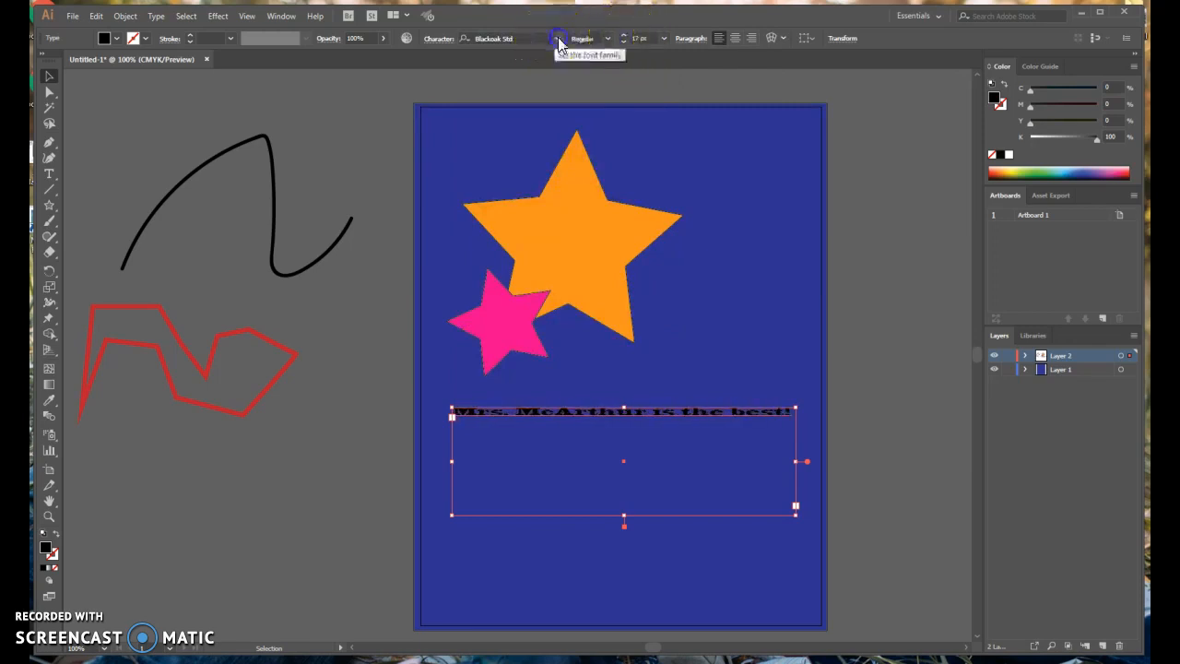
# Set the text's font to Arial, trying the Bold and Regular styles before applying Narrow Italic
pyautogui.click(558, 44)
pyautogui.click(579, 278)
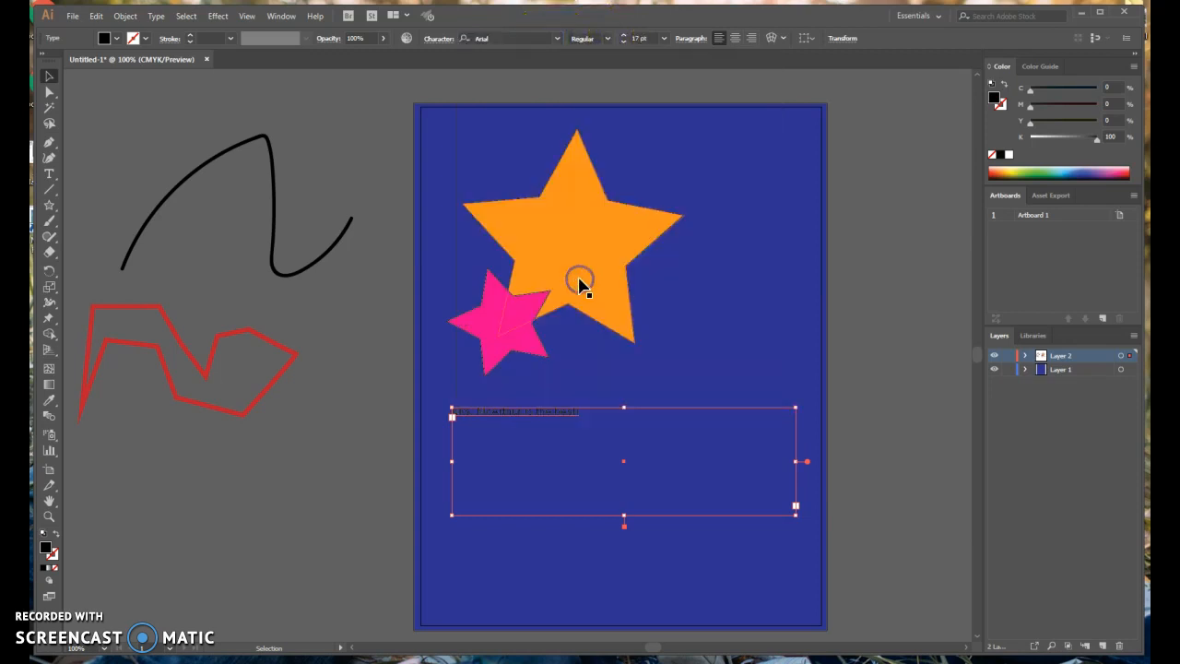
pyautogui.click(605, 41)
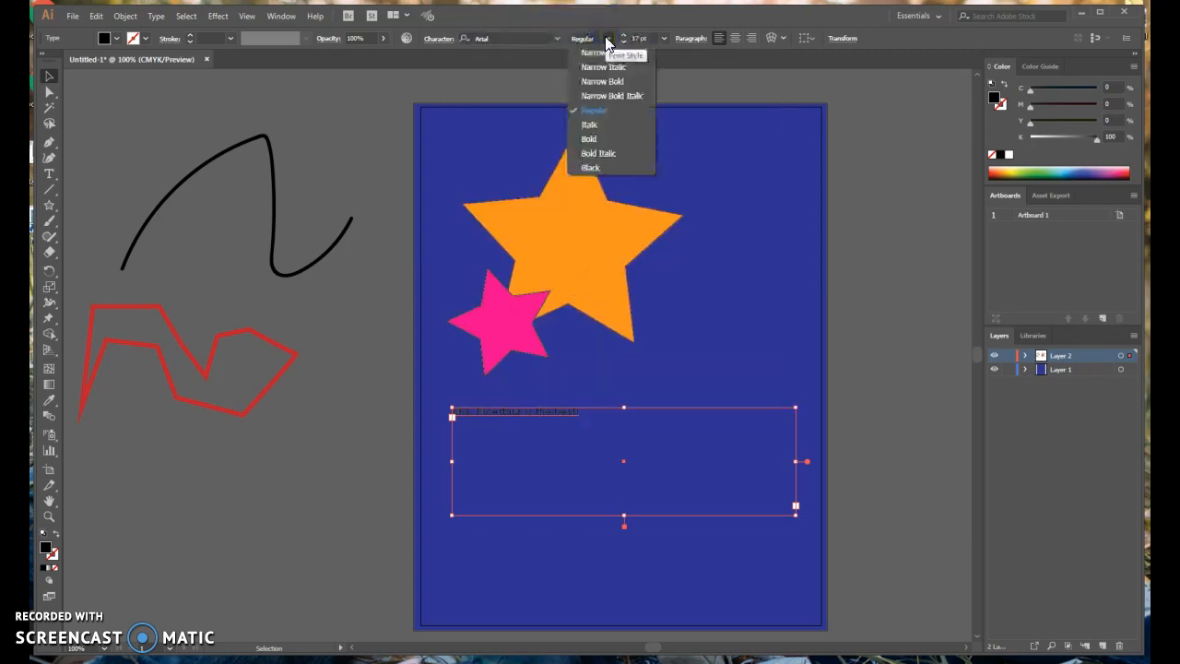
pyautogui.click(588, 138)
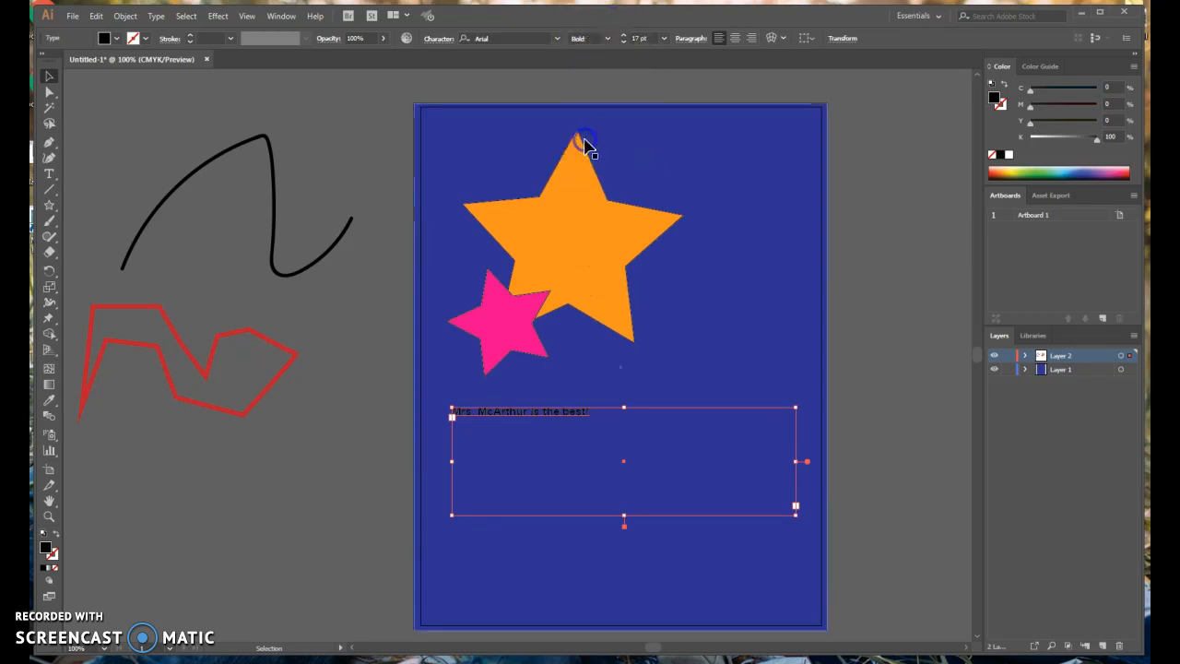
pyautogui.click(608, 40)
pyautogui.click(595, 110)
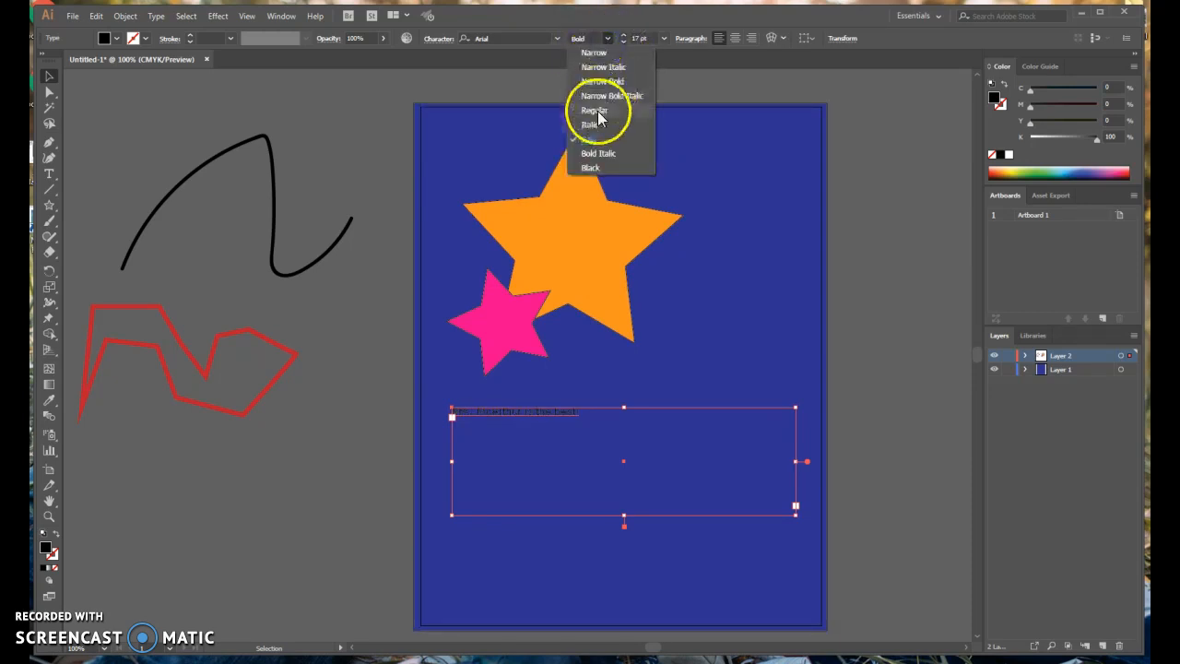
pyautogui.click(608, 40)
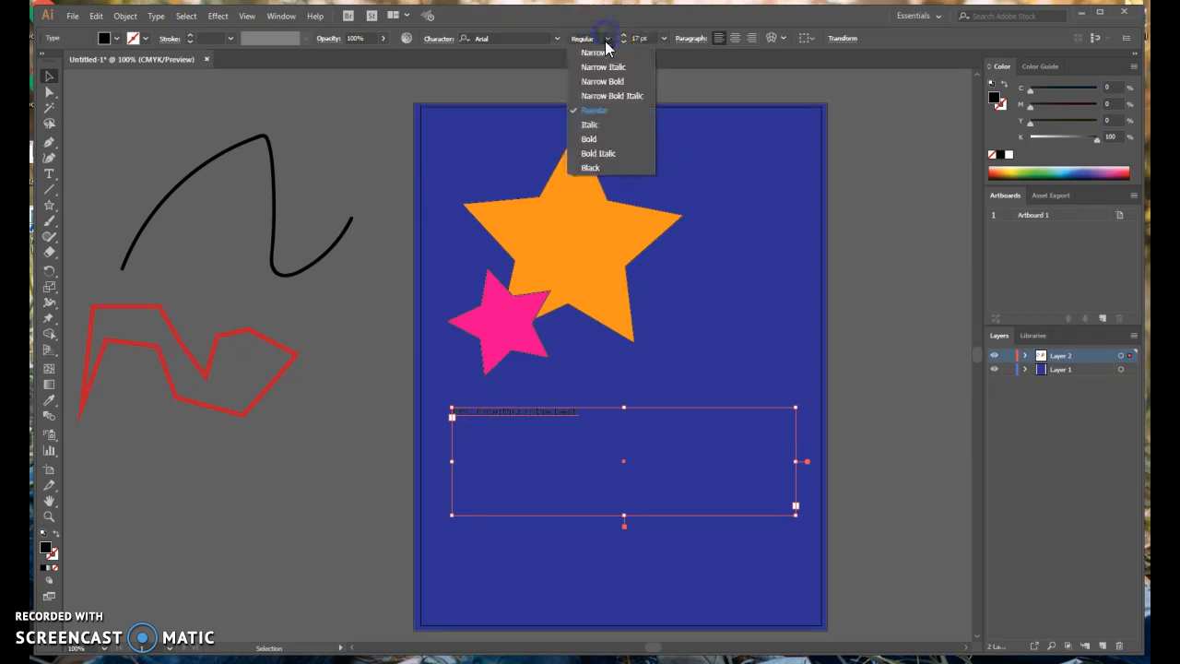
pyautogui.click(603, 67)
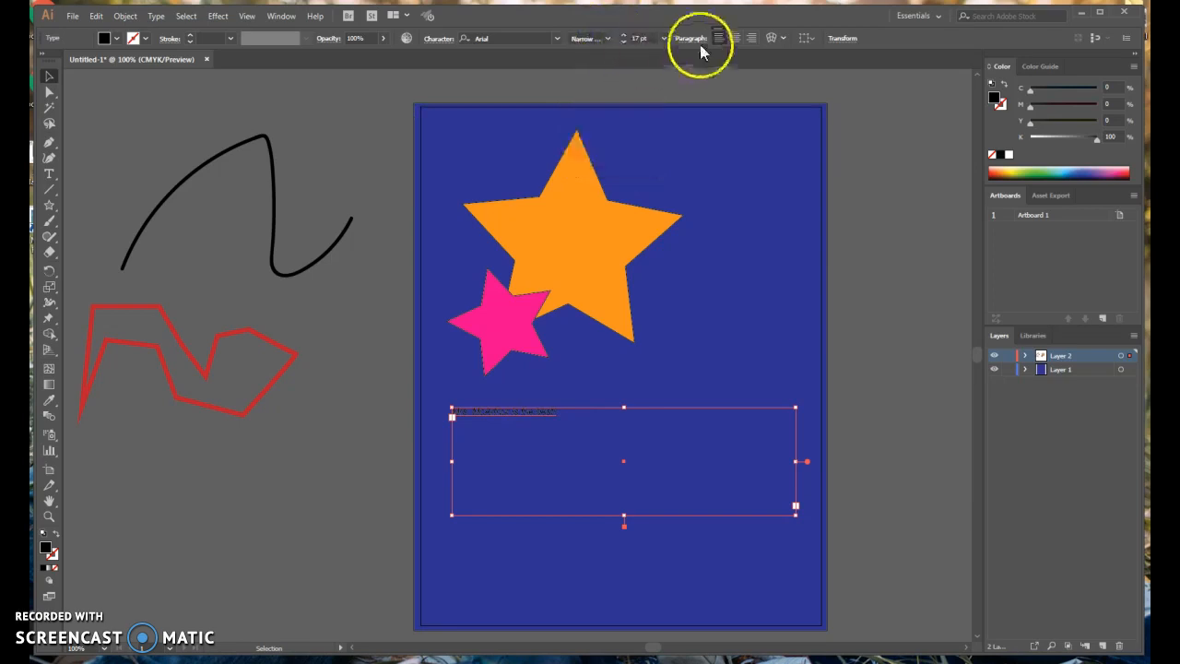
# Increase the text's font size to 55 pt so the sentence spans the width of its frame
pyautogui.click(664, 37)
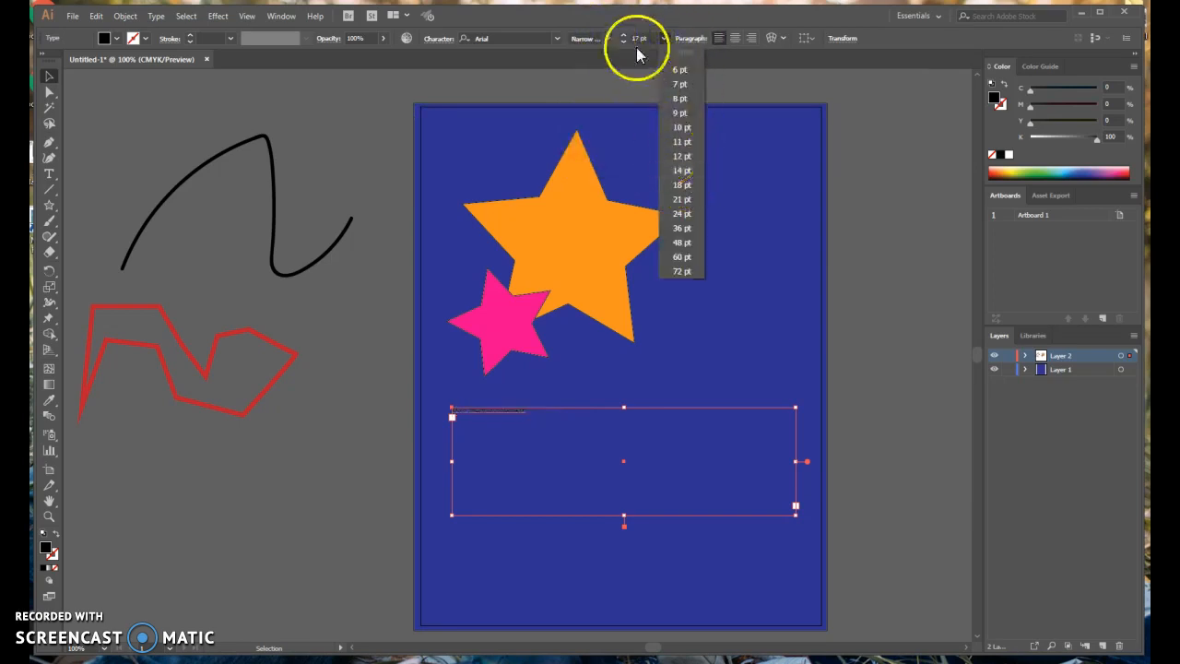
pyautogui.click(624, 37)
pyautogui.click(623, 37)
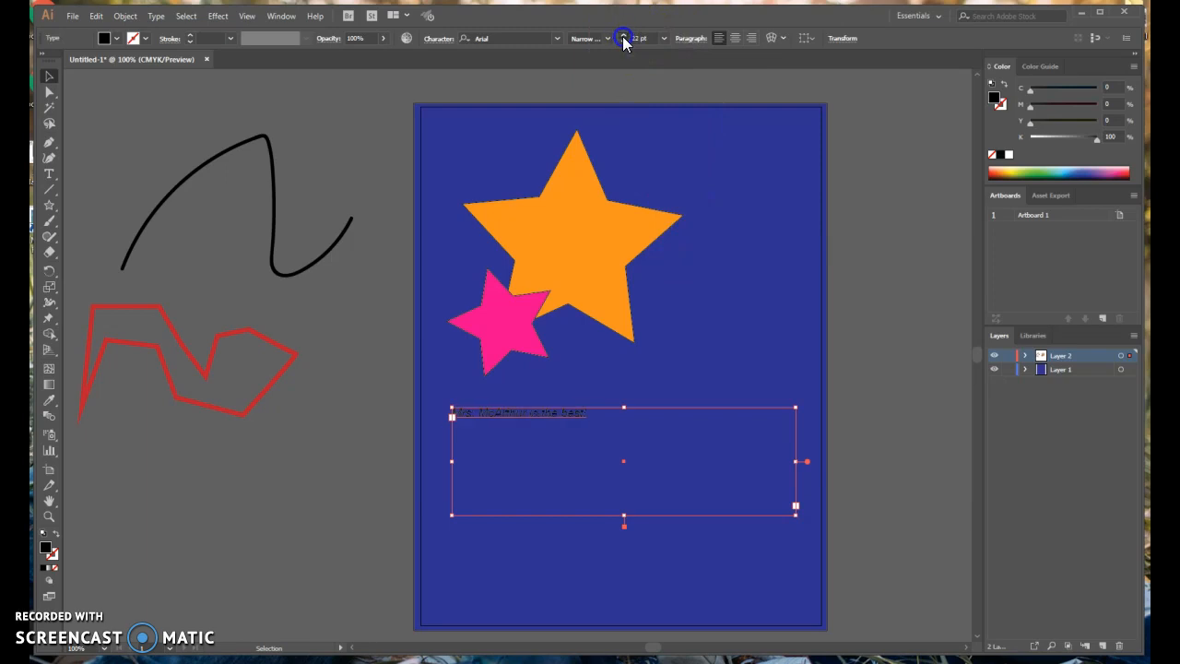
pyautogui.click(623, 38)
pyautogui.click(623, 38)
pyautogui.click(623, 38)
pyautogui.click(623, 37)
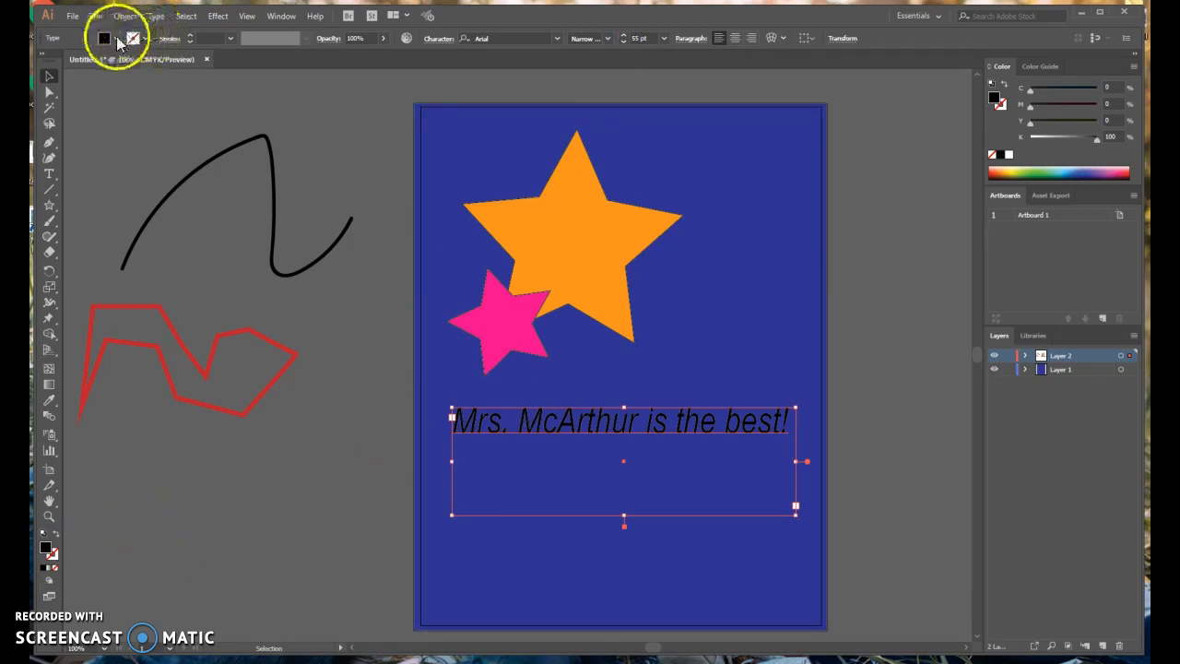
# Give the text a very light grey fill (K 5) and a pink 1 pt stroke
pyautogui.click(117, 39)
pyautogui.click(80, 98)
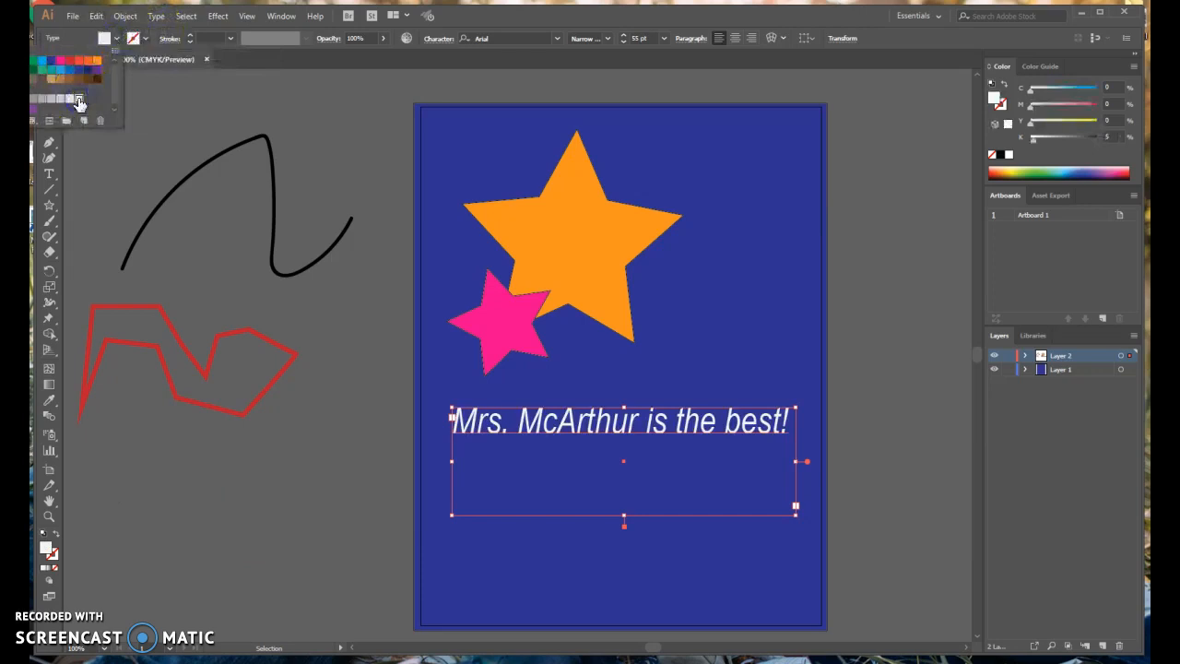
pyautogui.click(145, 39)
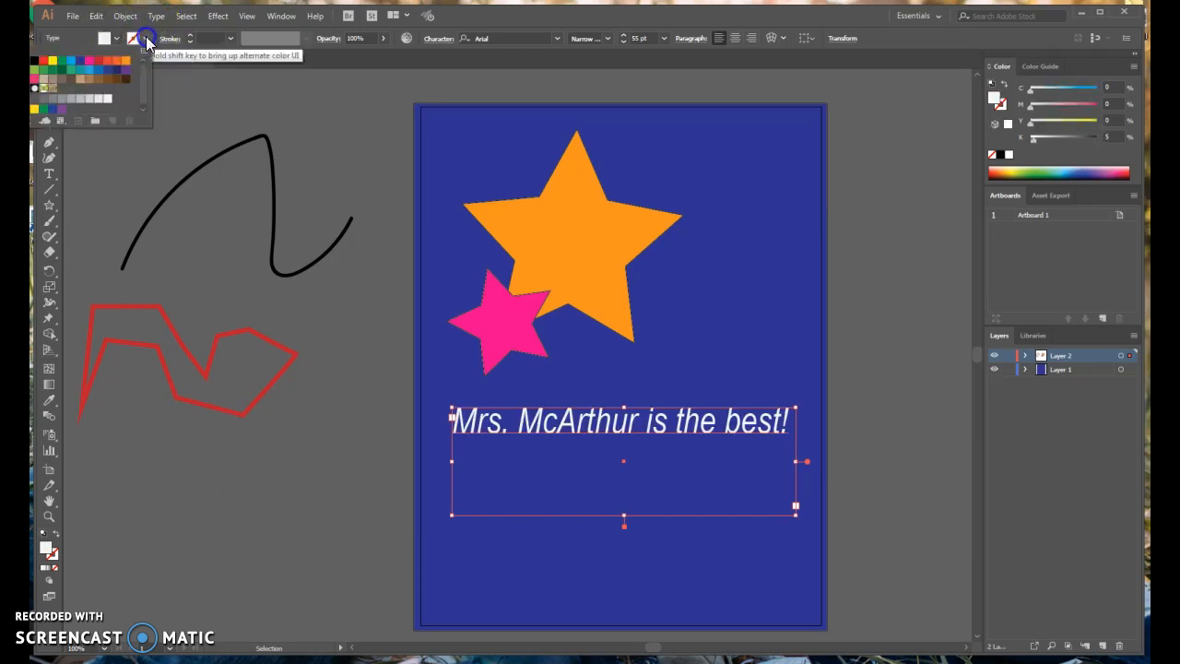
pyautogui.click(89, 62)
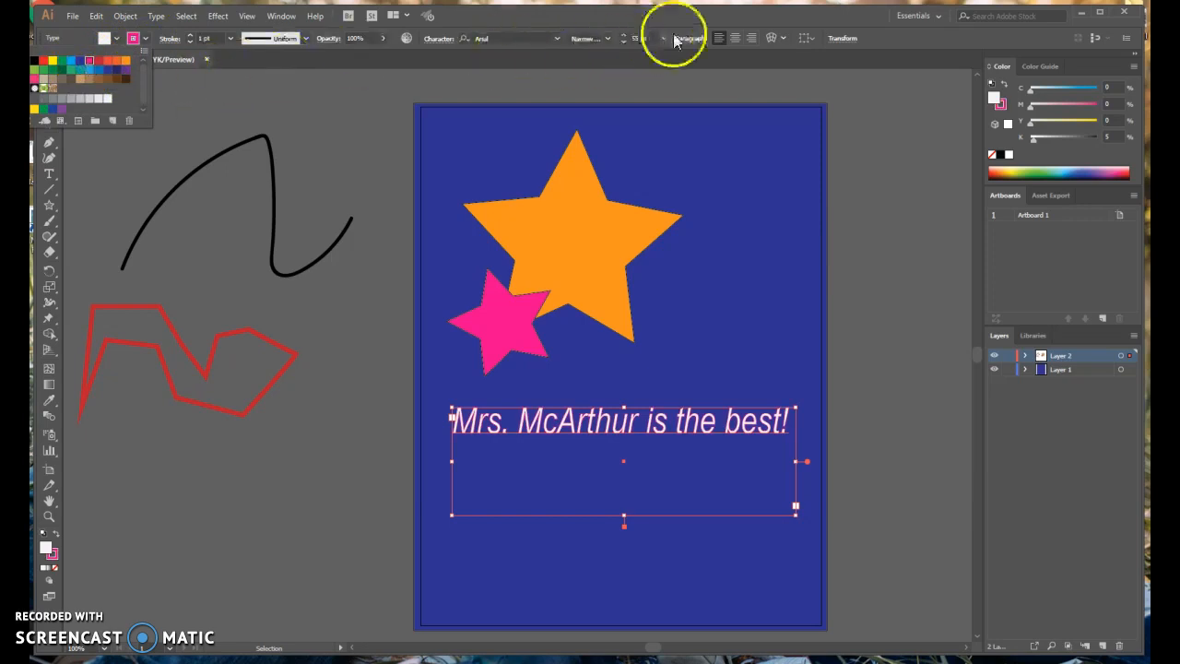
# Try horizontal scales of 50% and 200% on the text, return it to 100%, and check the vertical scale choices
pyautogui.click(439, 44)
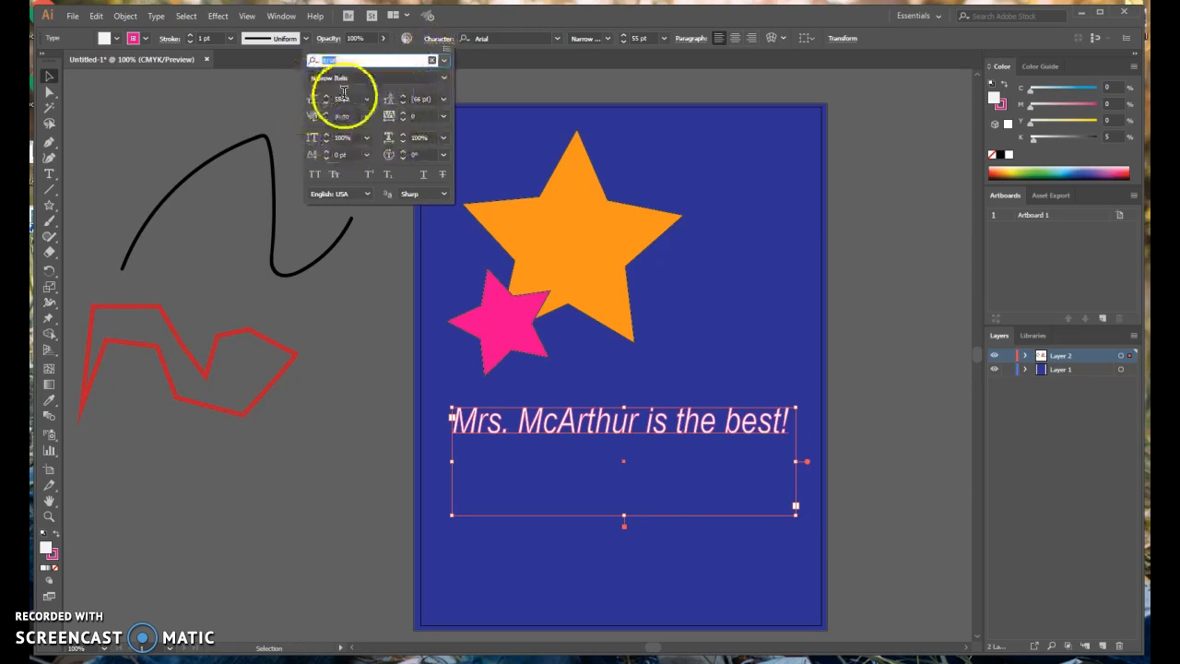
pyautogui.click(442, 138)
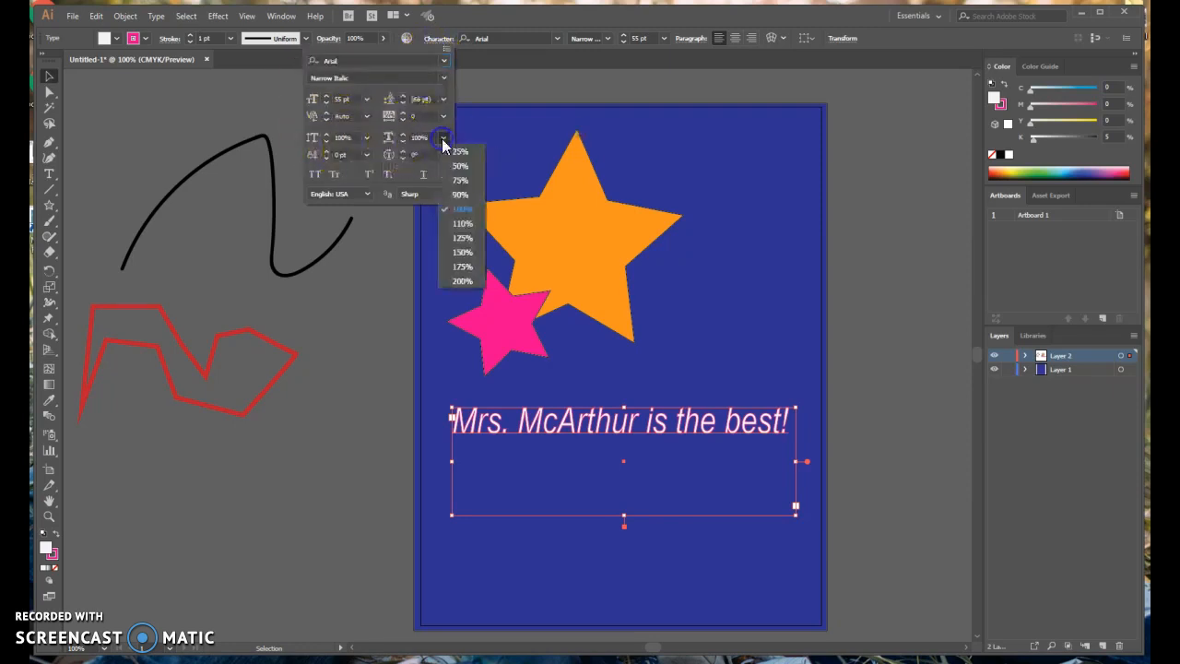
pyautogui.click(454, 166)
pyautogui.click(443, 137)
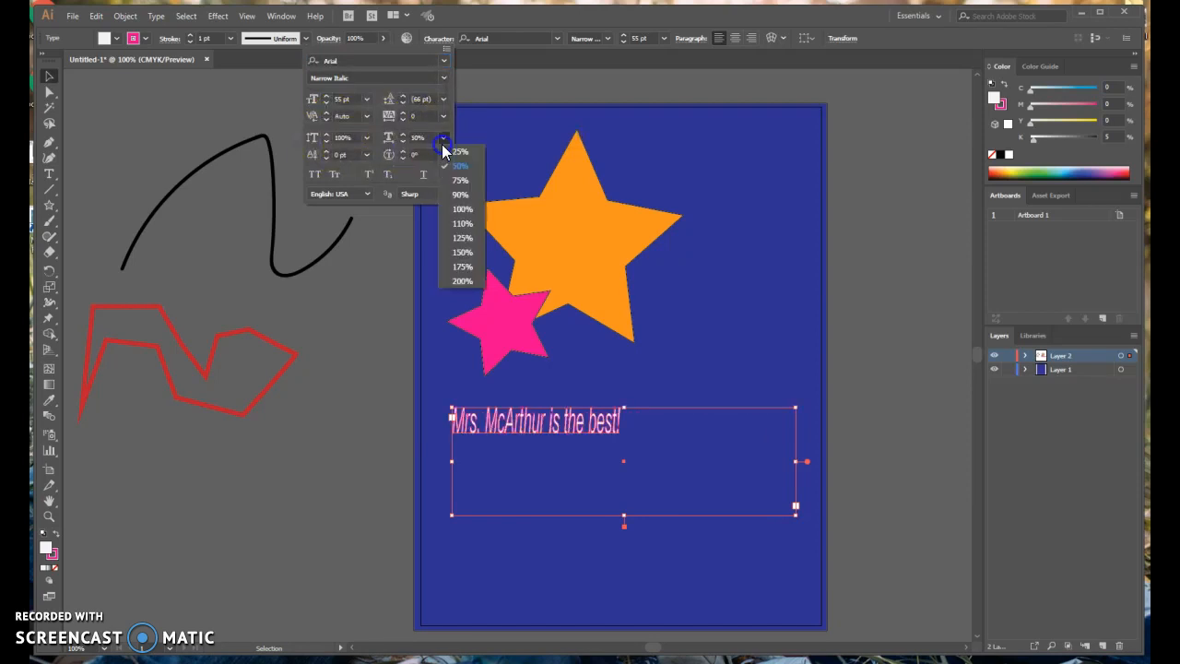
pyautogui.click(464, 279)
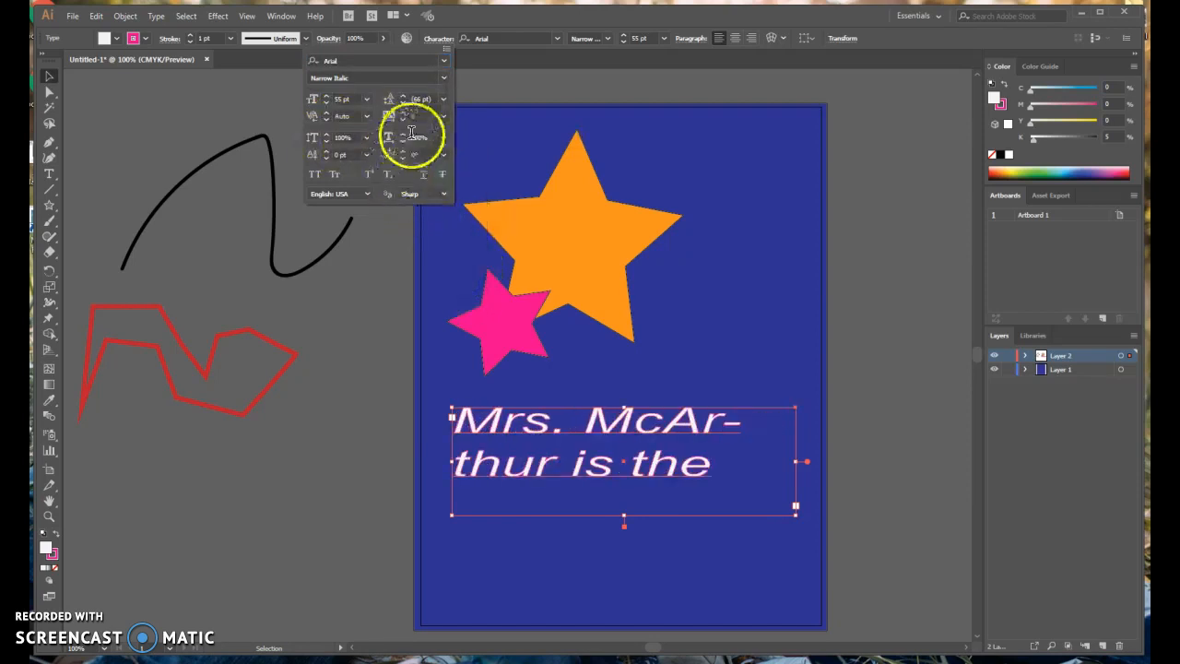
pyautogui.click(443, 137)
pyautogui.click(461, 213)
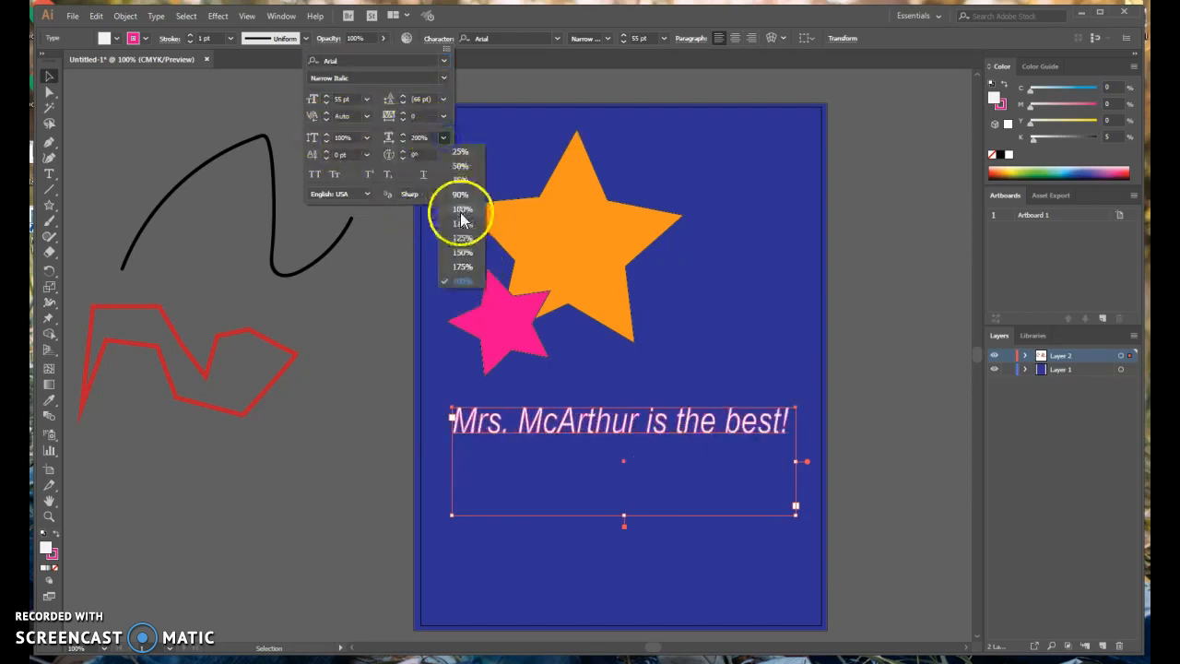
pyautogui.click(367, 138)
pyautogui.moveTo(388, 180); pyautogui.dragTo(390, 210)
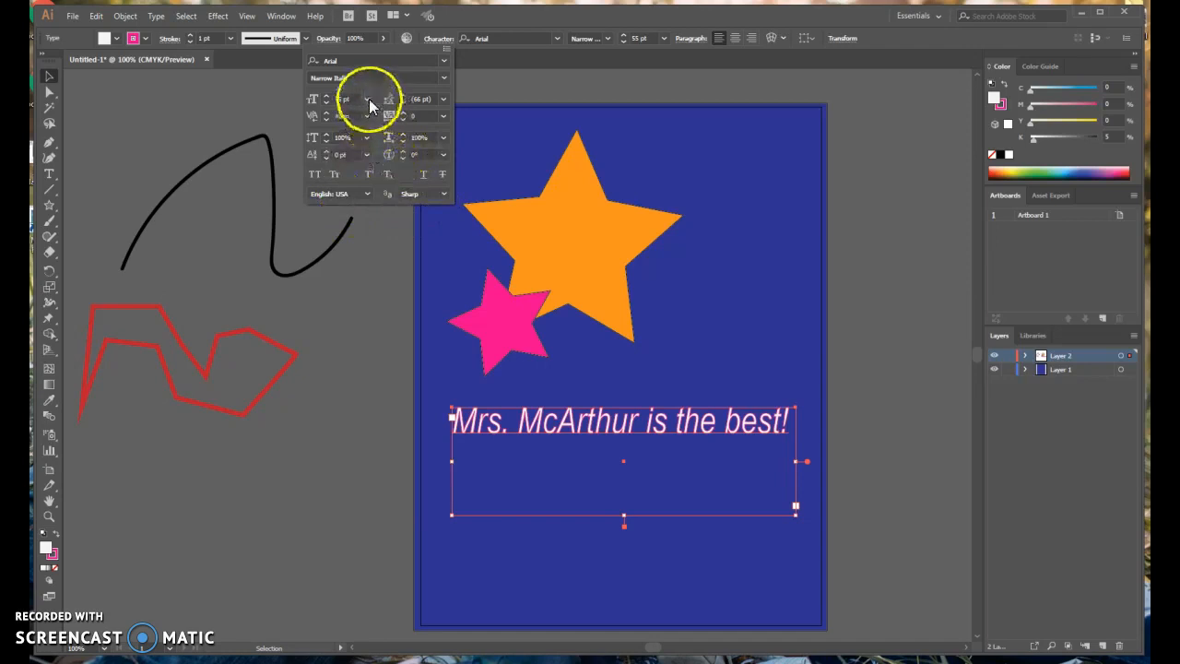
# Toggle All Caps on and off for the text, and apply Small Caps instead
pyautogui.click(318, 174)
pyautogui.click(318, 174)
pyautogui.click(334, 175)
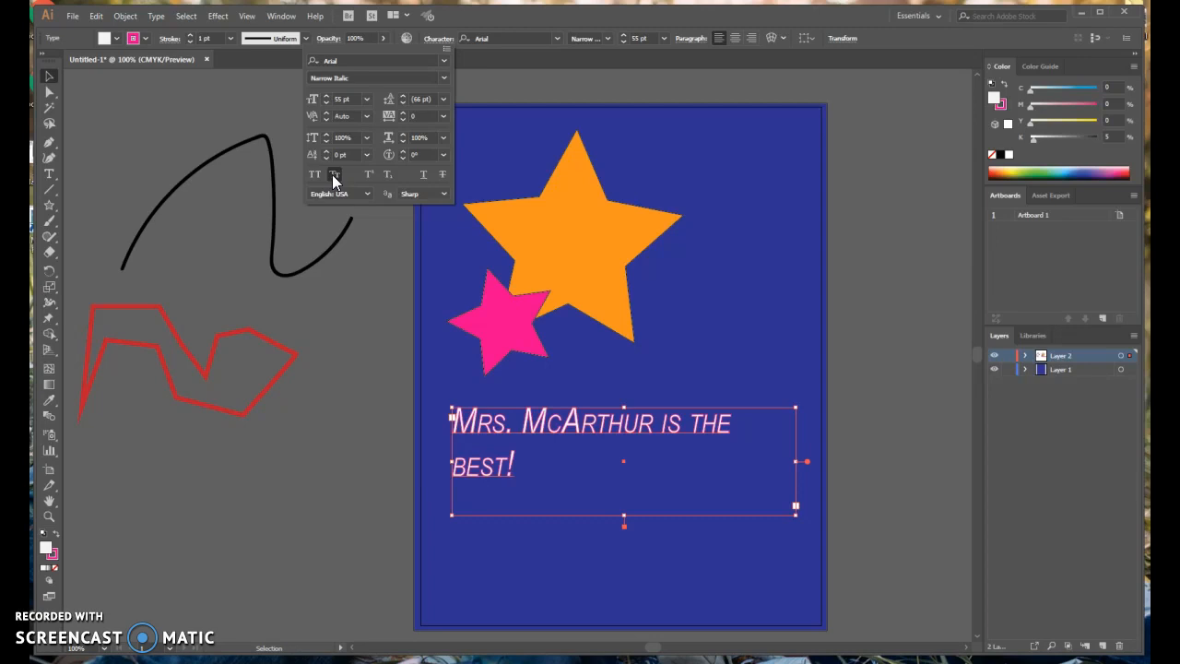
# Try strikethrough and underline on the text, switching each one off again
pyautogui.click(443, 174)
pyautogui.click(443, 175)
pyautogui.click(422, 175)
pyautogui.click(422, 175)
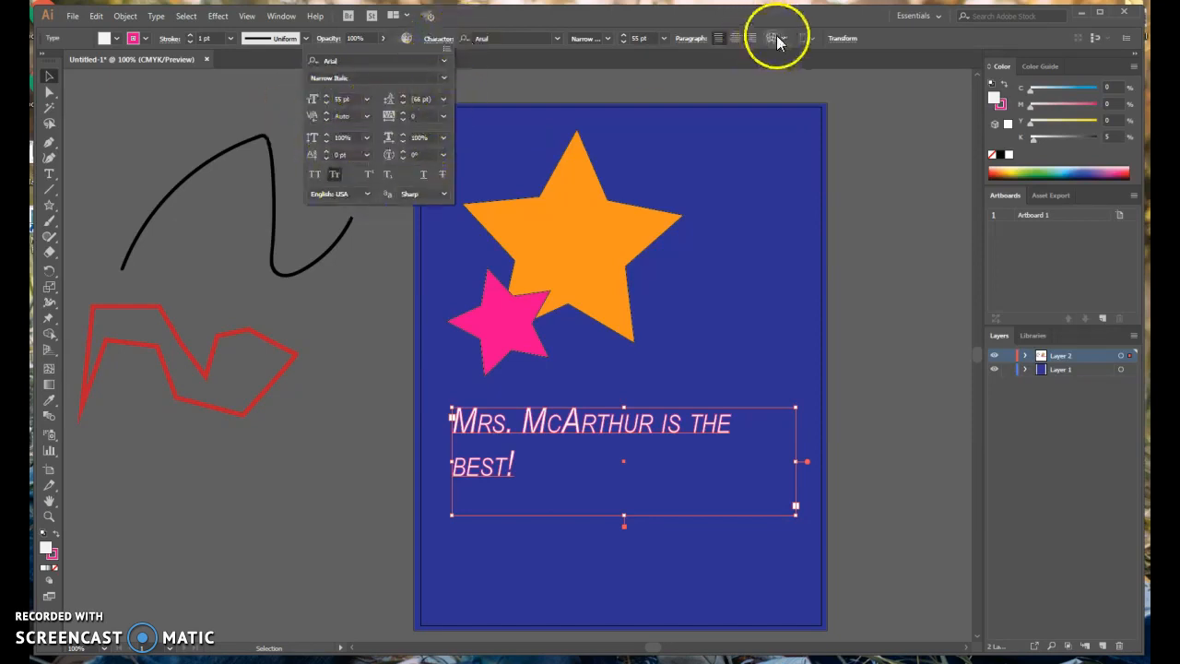
# Center-align the text within its frame
pyautogui.click(736, 39)
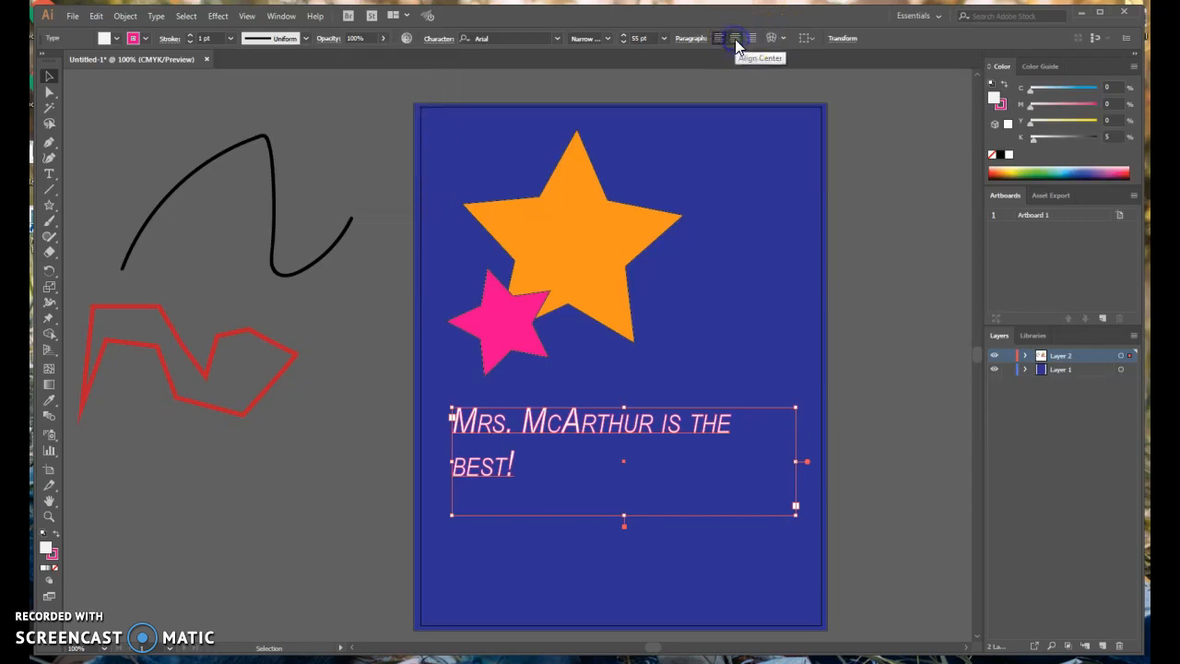
pyautogui.click(735, 38)
pyautogui.click(750, 39)
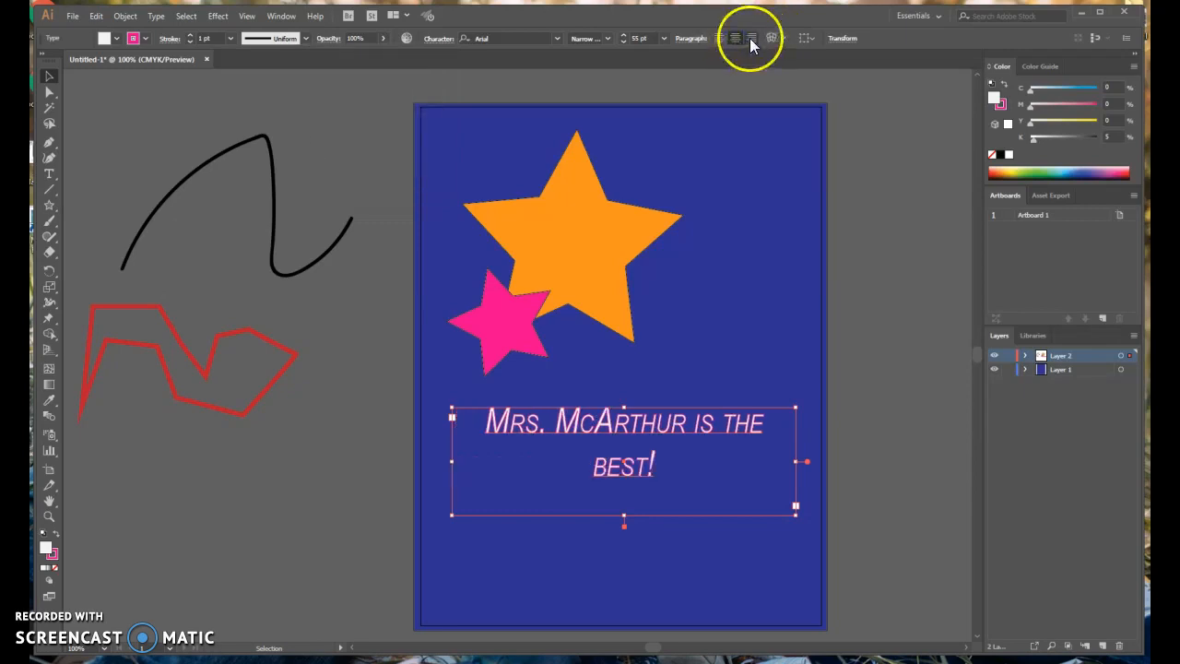
# Preview the Arc, Flag, Fish and Inflate warps on the text, try a -30% bend with Inflate, and discard the warp
pyautogui.click(783, 40)
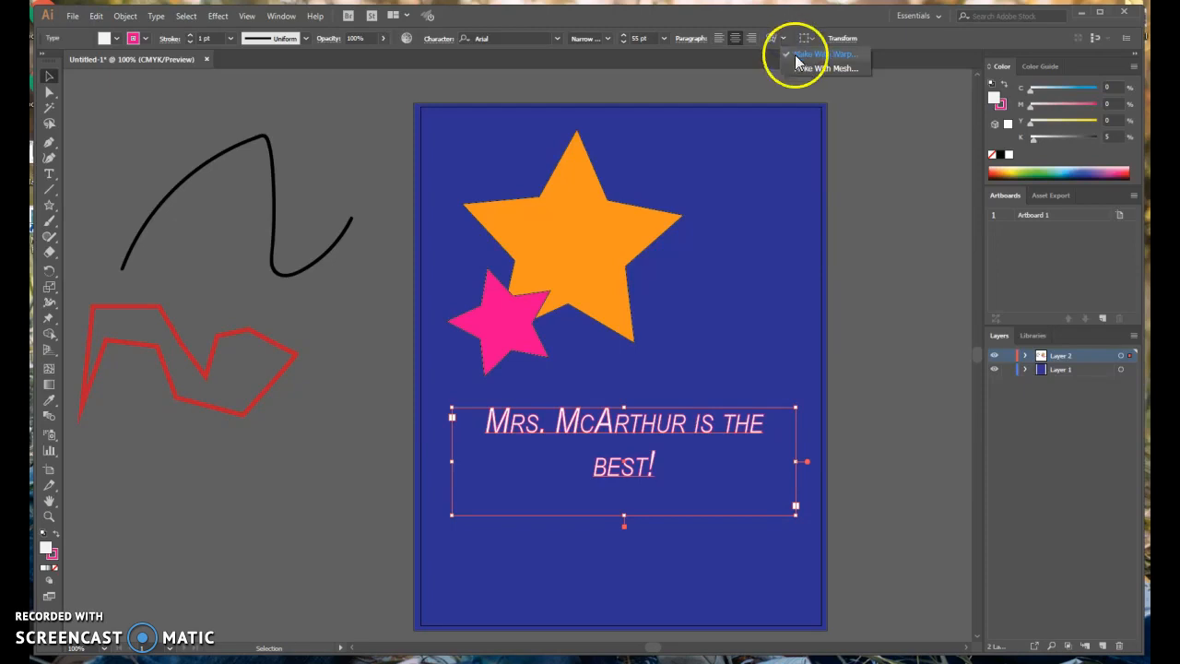
pyautogui.click(807, 55)
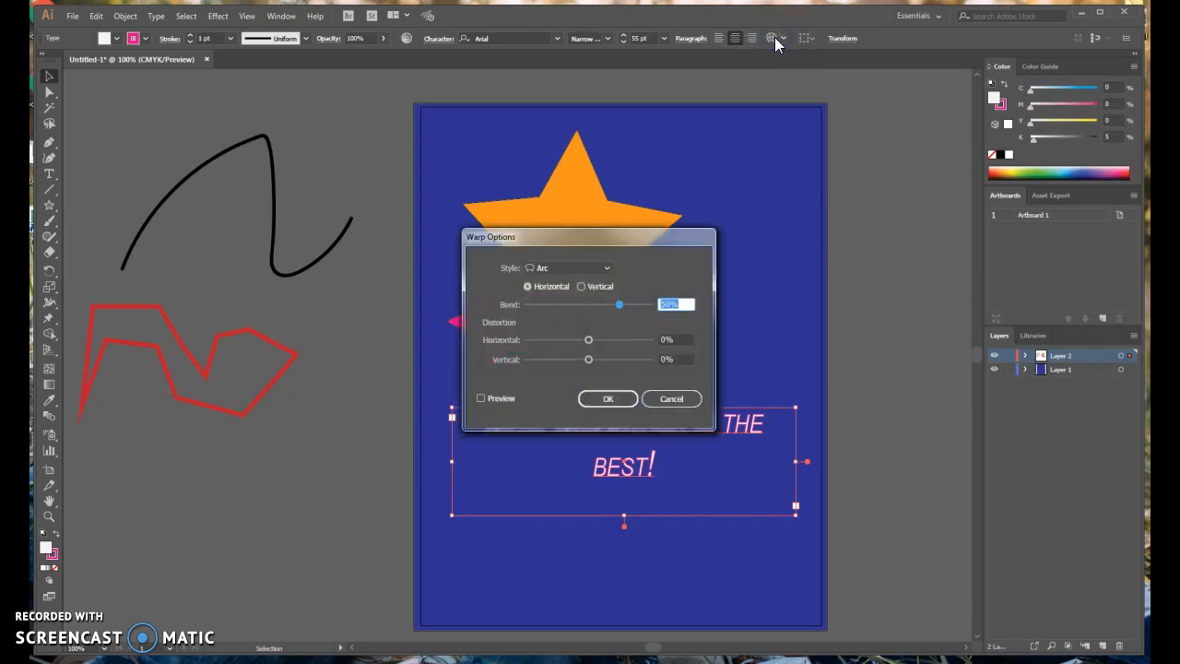
pyautogui.moveTo(637, 238); pyautogui.dragTo(914, 119)
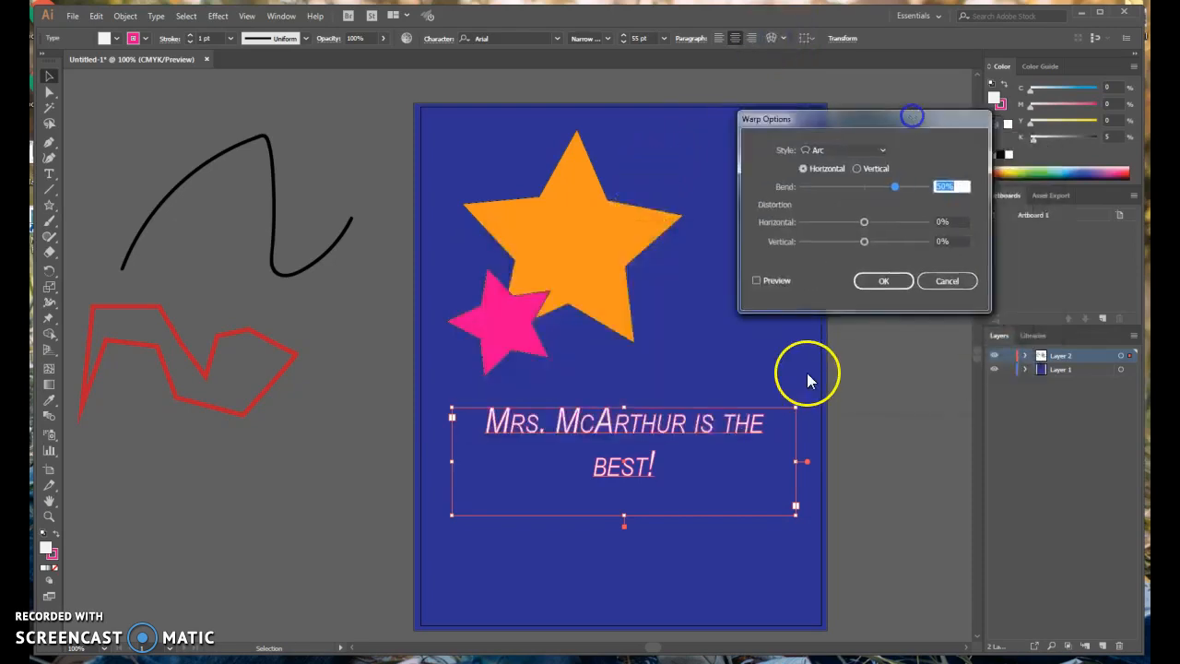
pyautogui.click(756, 281)
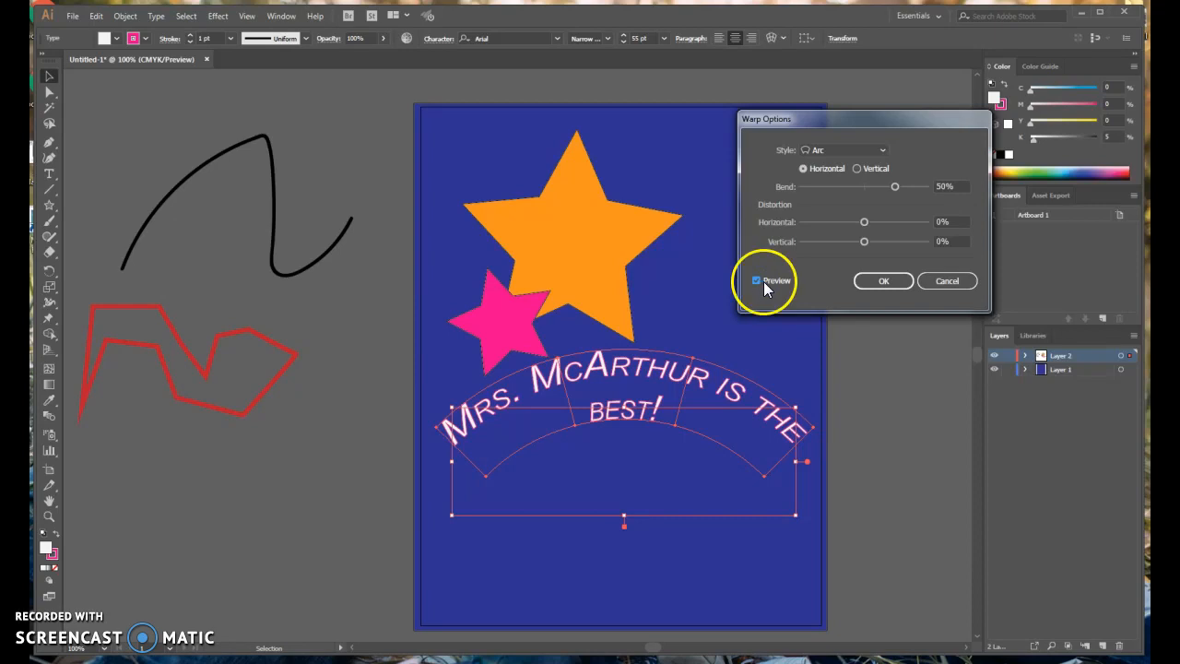
pyautogui.click(883, 151)
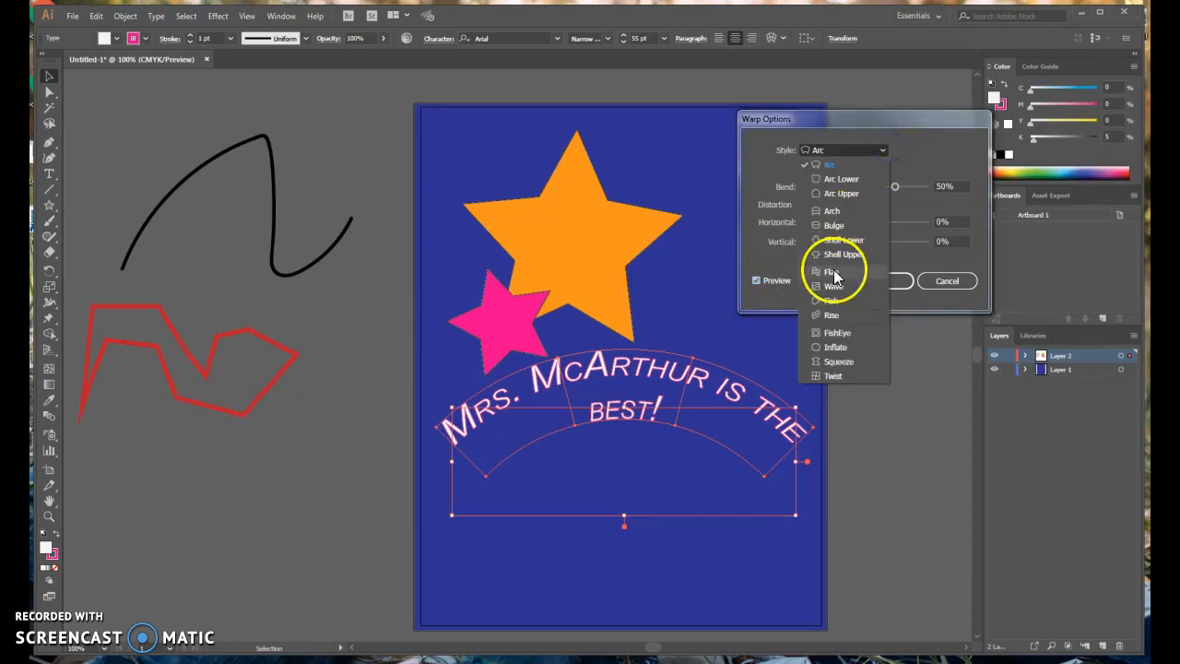
pyautogui.click(832, 272)
pyautogui.click(850, 156)
pyautogui.click(827, 299)
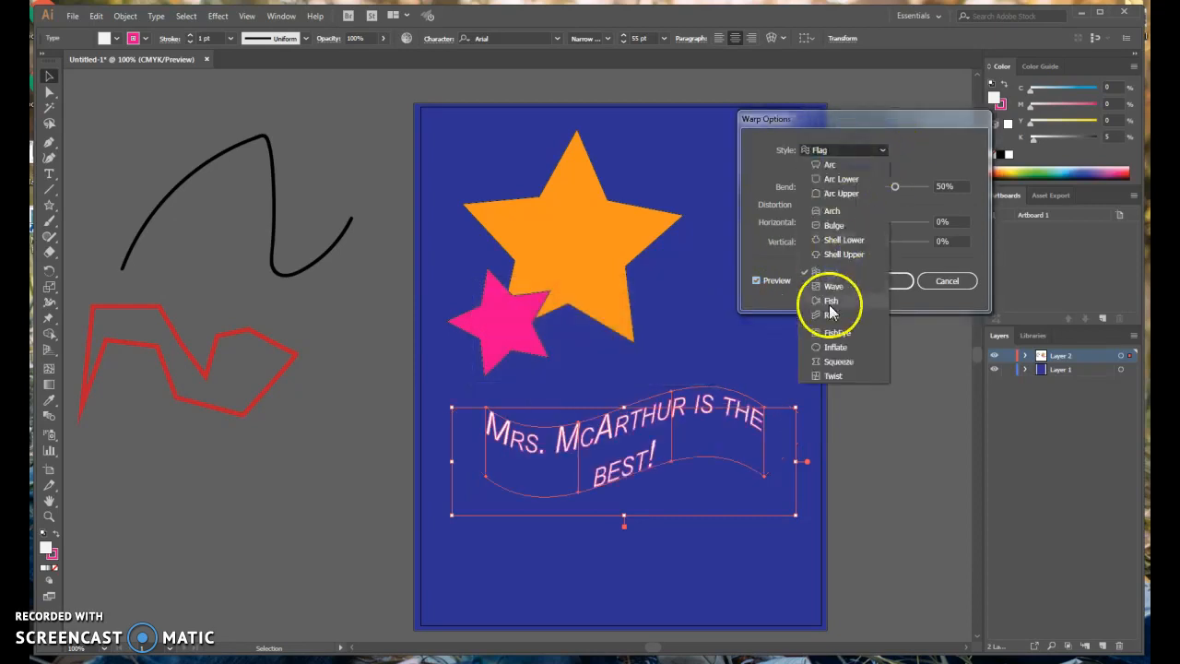
pyautogui.click(839, 152)
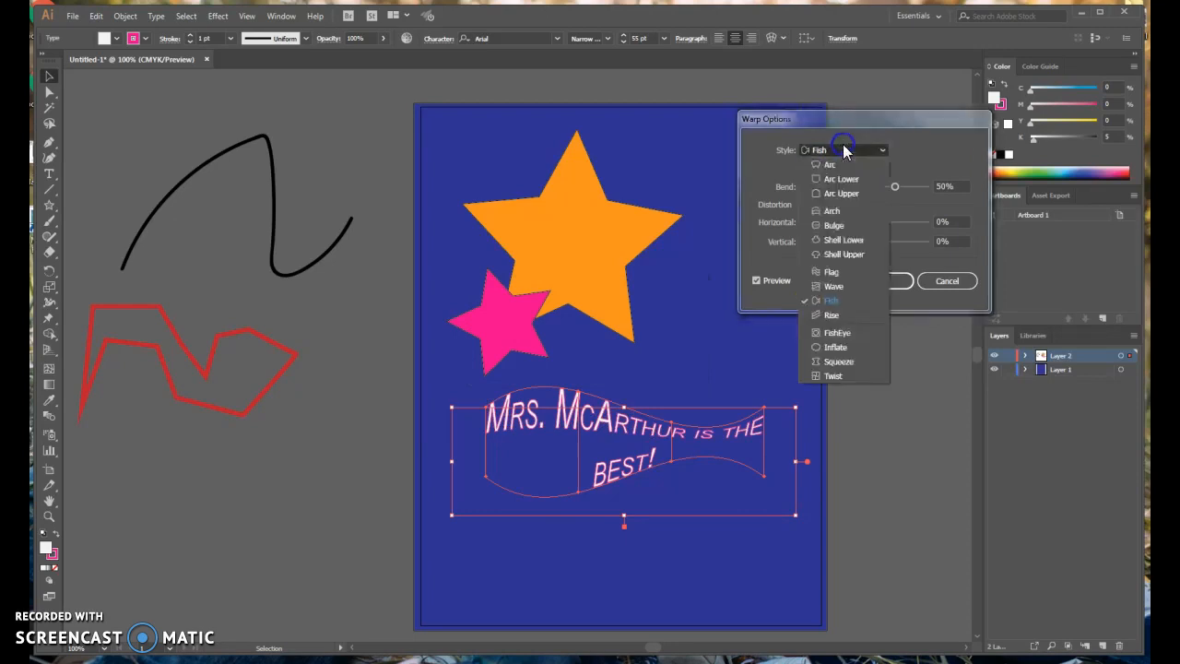
pyautogui.click(832, 348)
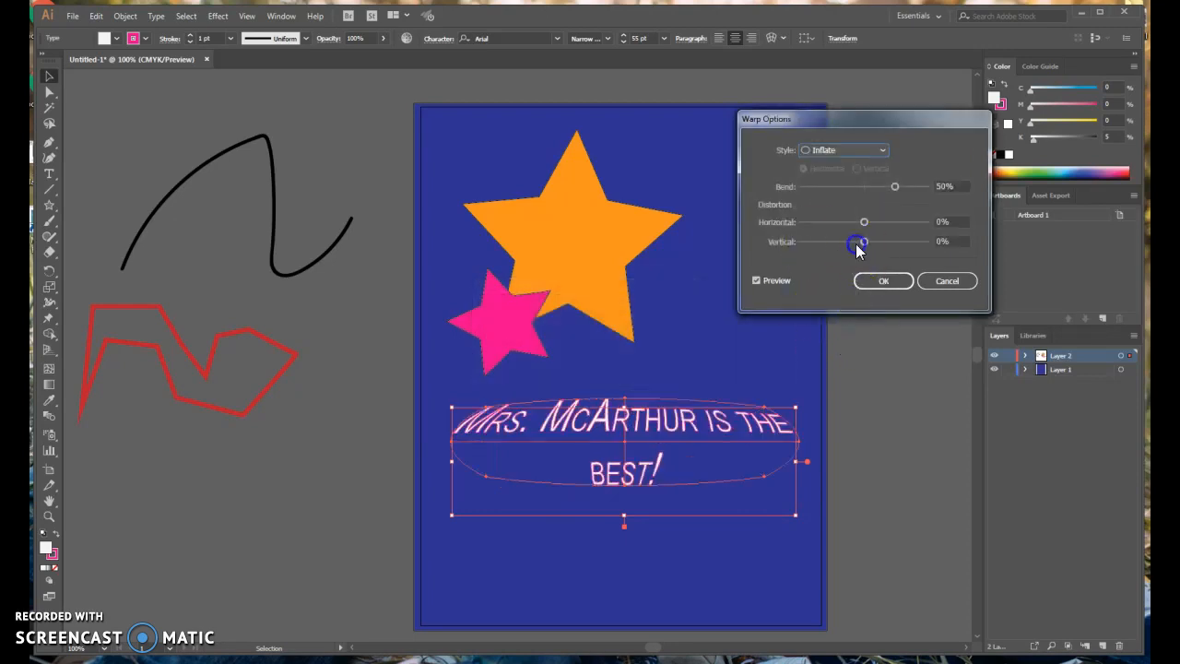
pyautogui.moveTo(895, 189); pyautogui.dragTo(845, 191)
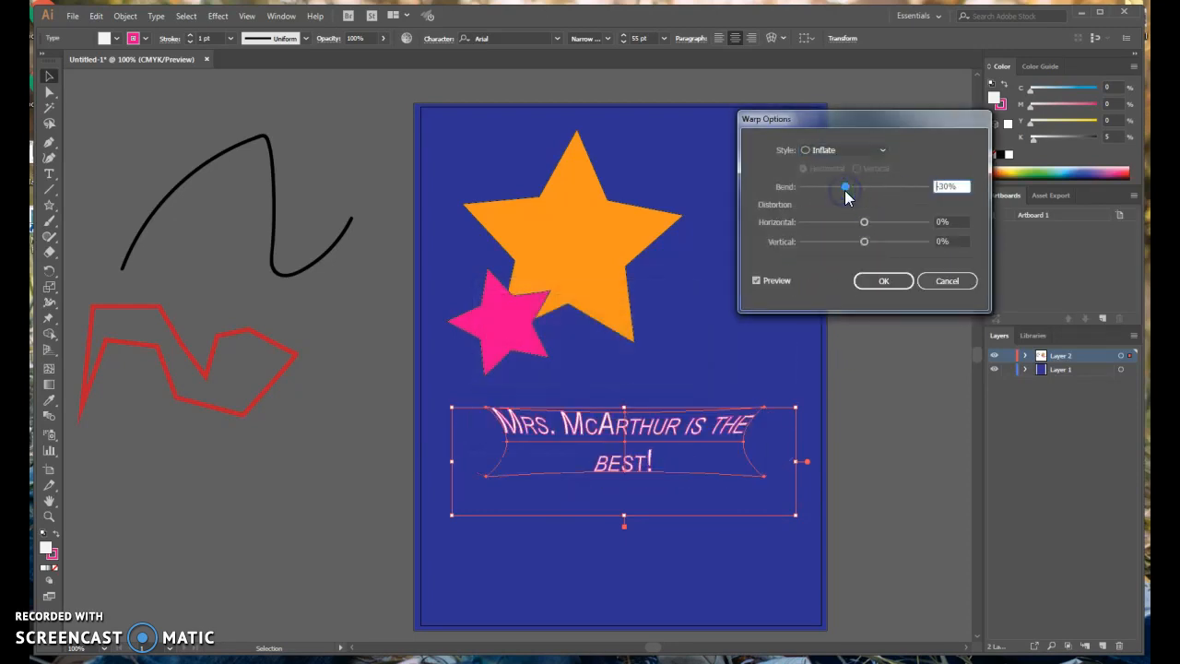
pyautogui.click(938, 280)
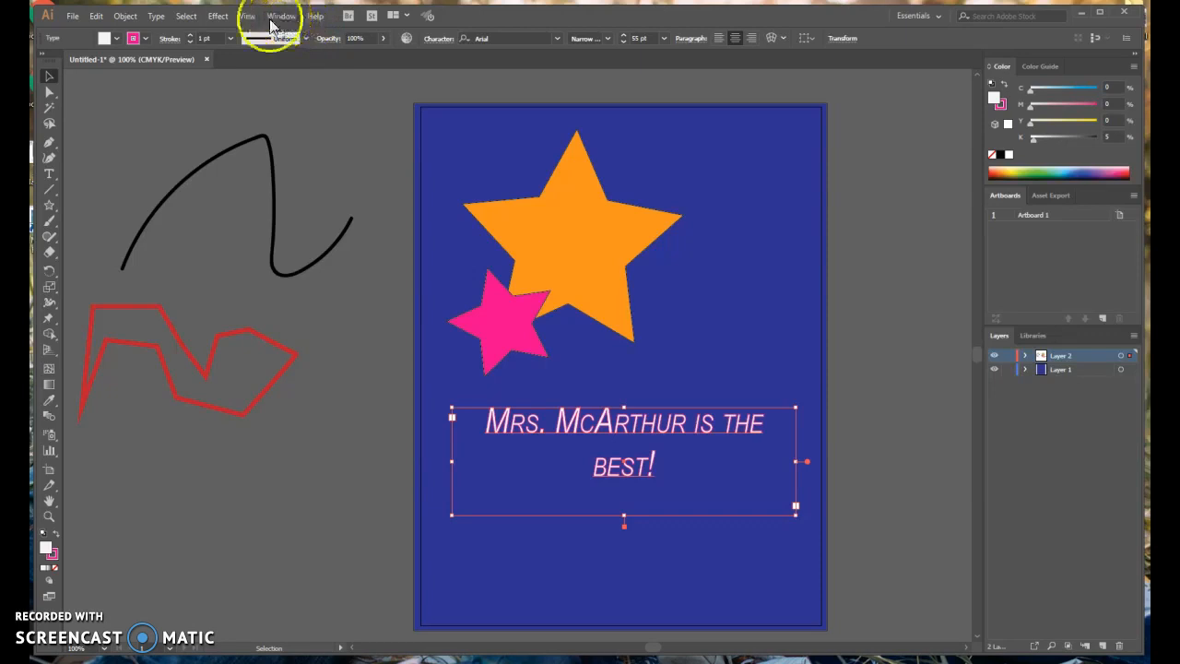
# Open the photo of the baby in the striped shirt on a blue blanket from the Pictures library
pyautogui.click(73, 17)
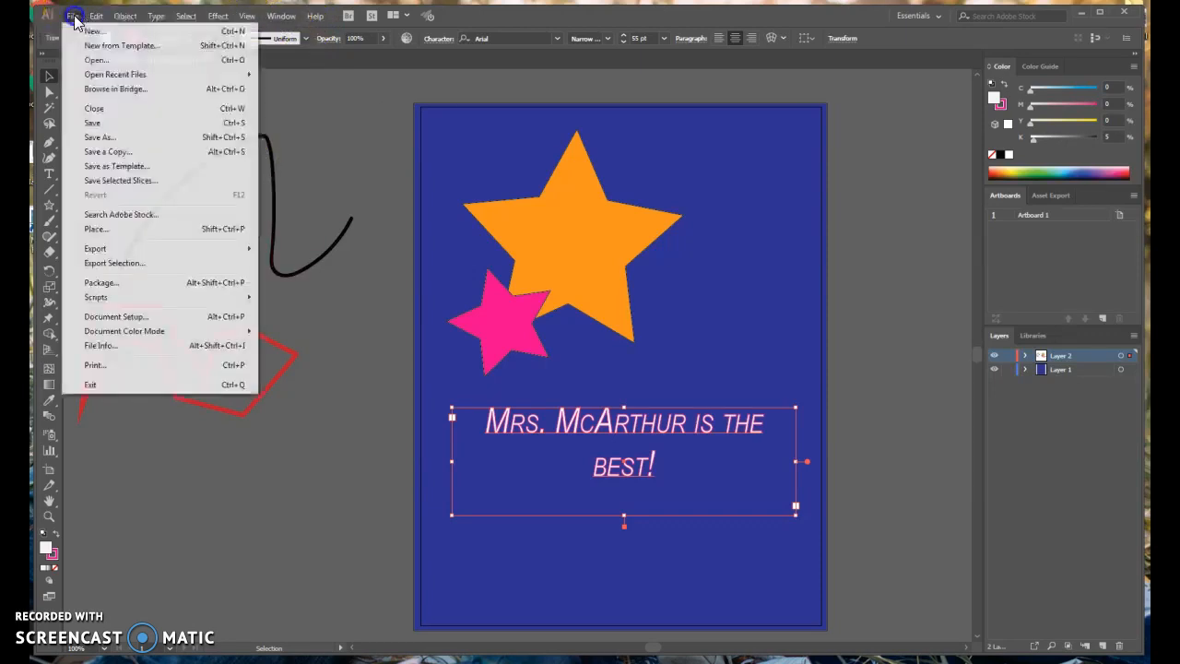
pyautogui.click(99, 60)
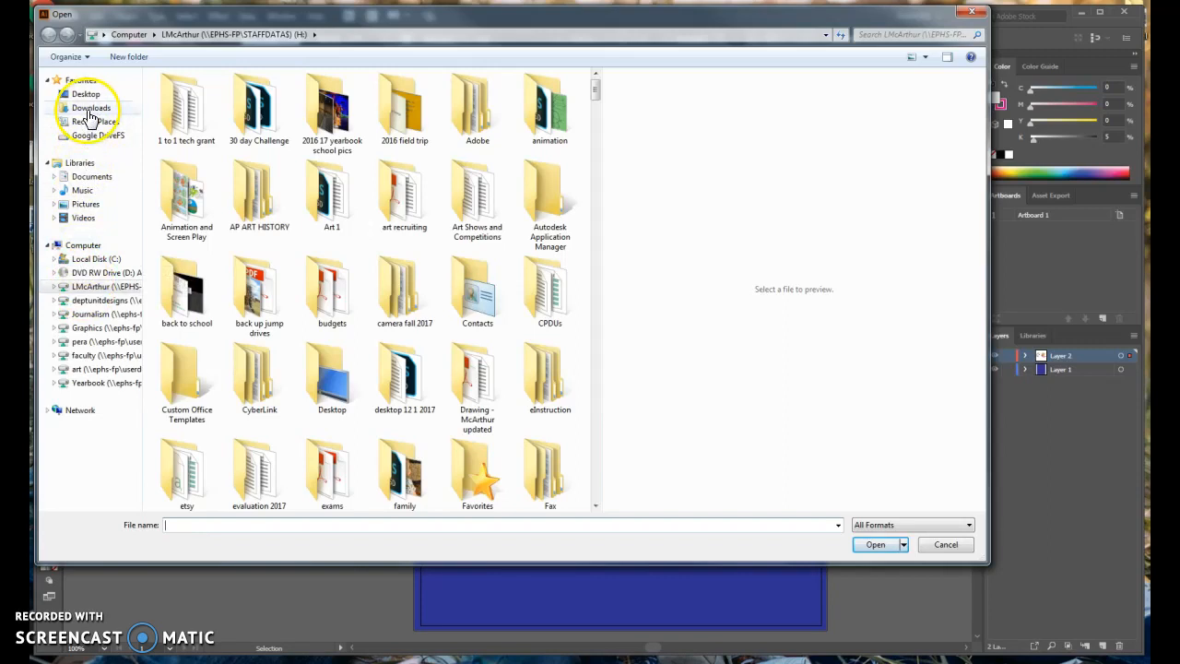
pyautogui.click(85, 204)
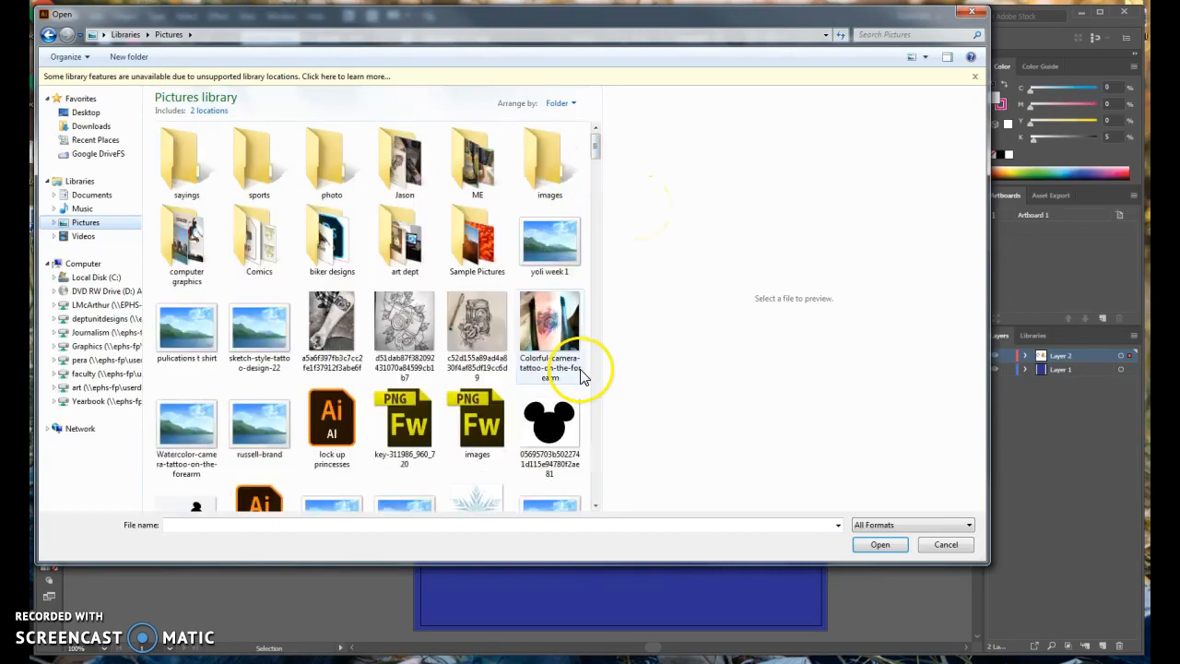
pyautogui.scroll(-10, 597, 371)
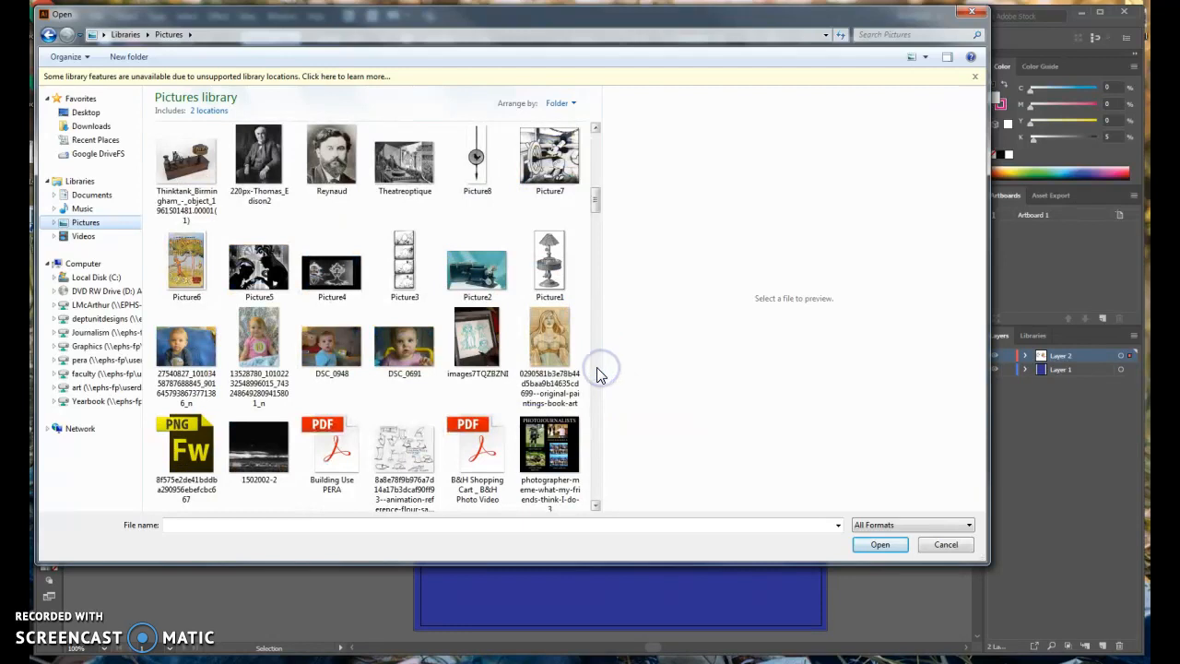
pyautogui.click(185, 350)
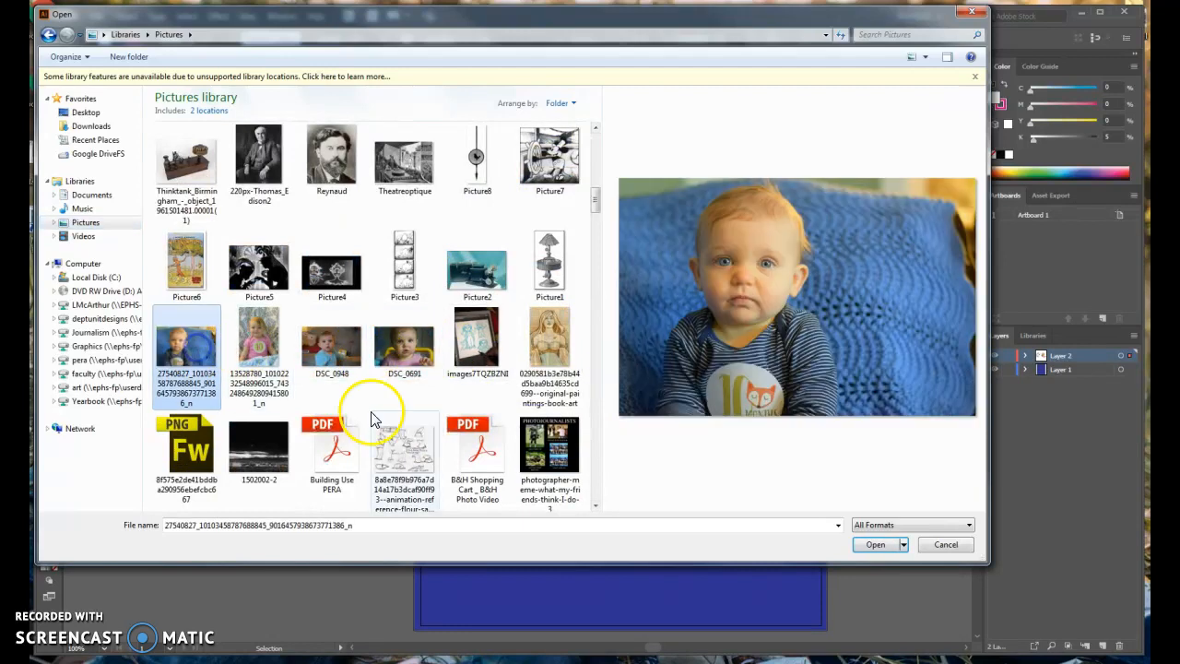
pyautogui.click(874, 545)
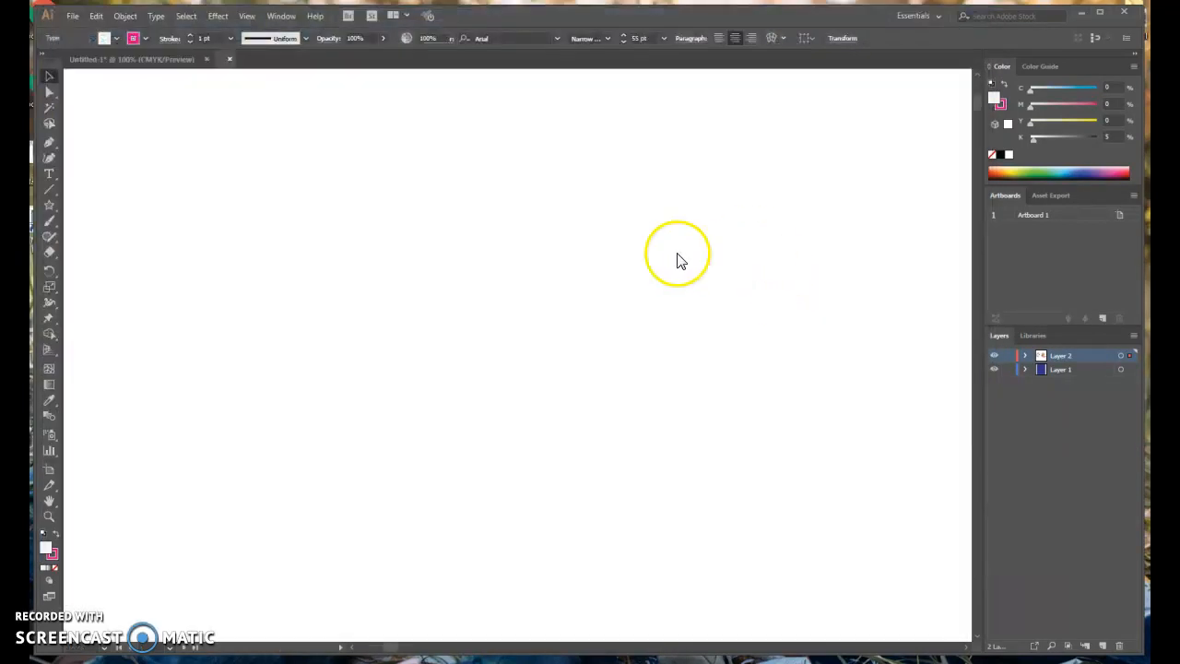
# Copy the opened baby photo and paste it into the Untitled-1 document
pyautogui.click(486, 234)
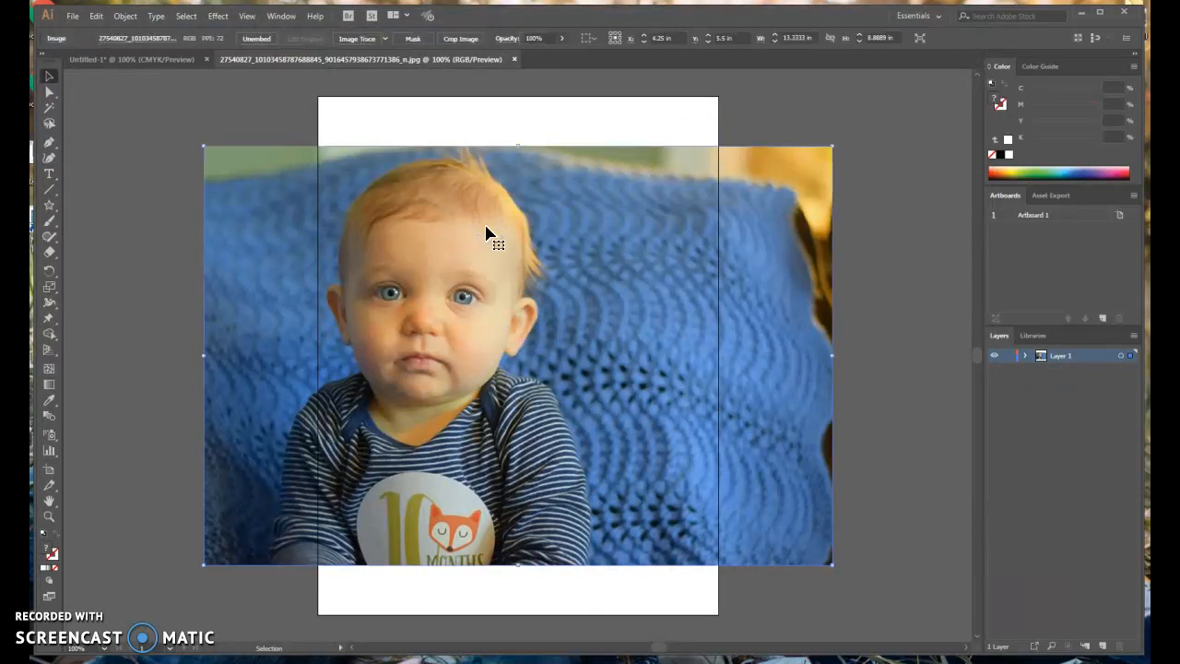
pyautogui.rightClick(486, 233)
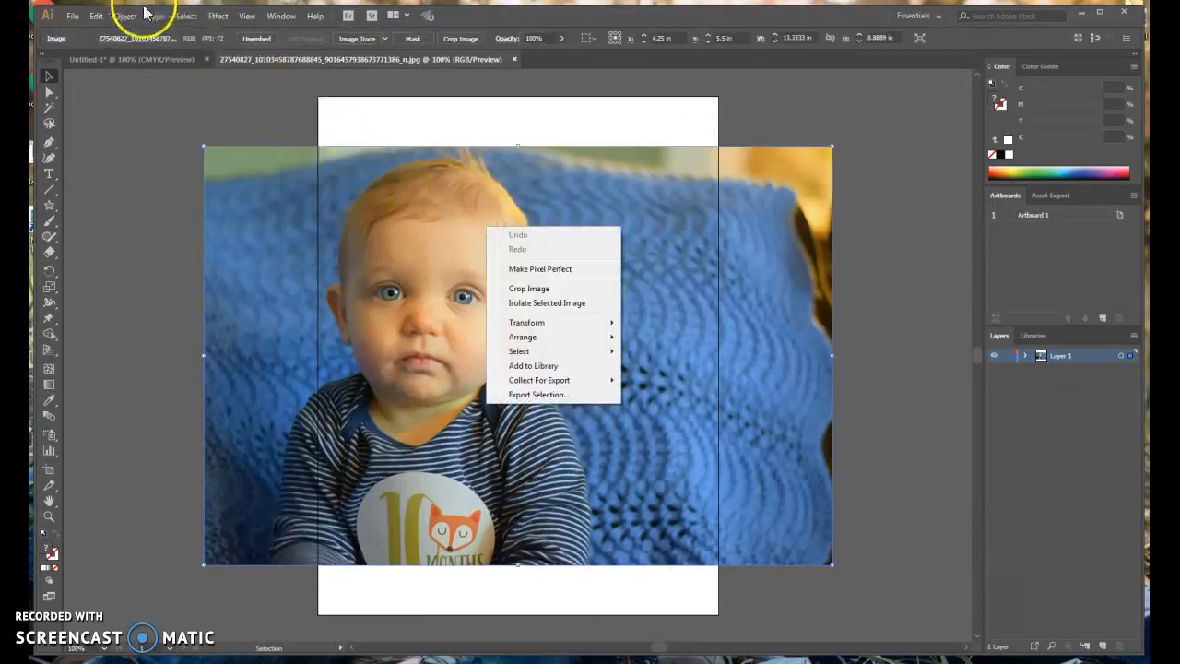
pyautogui.click(96, 16)
pyautogui.click(122, 80)
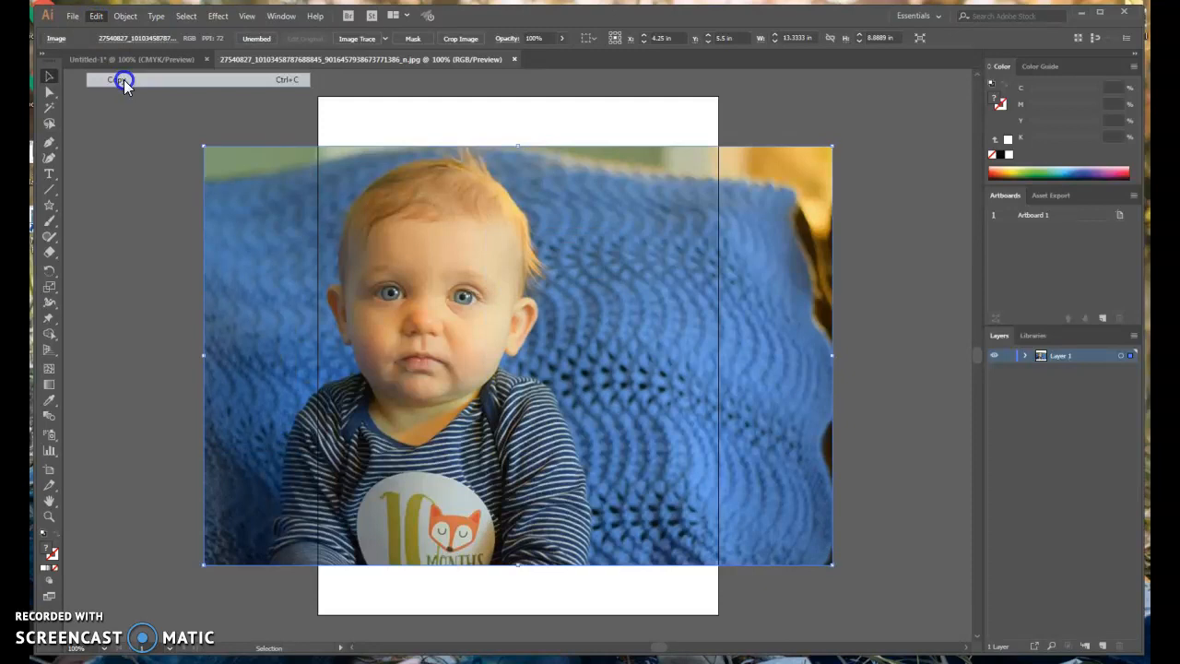
pyautogui.click(139, 61)
pyautogui.click(96, 15)
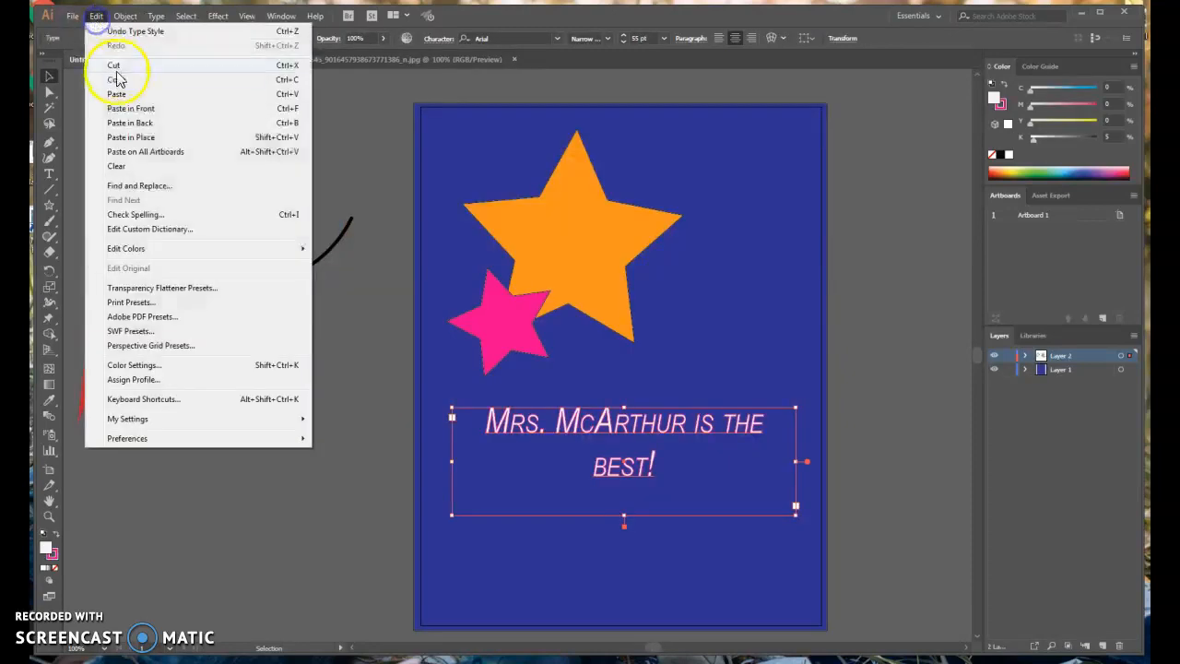
pyautogui.click(124, 90)
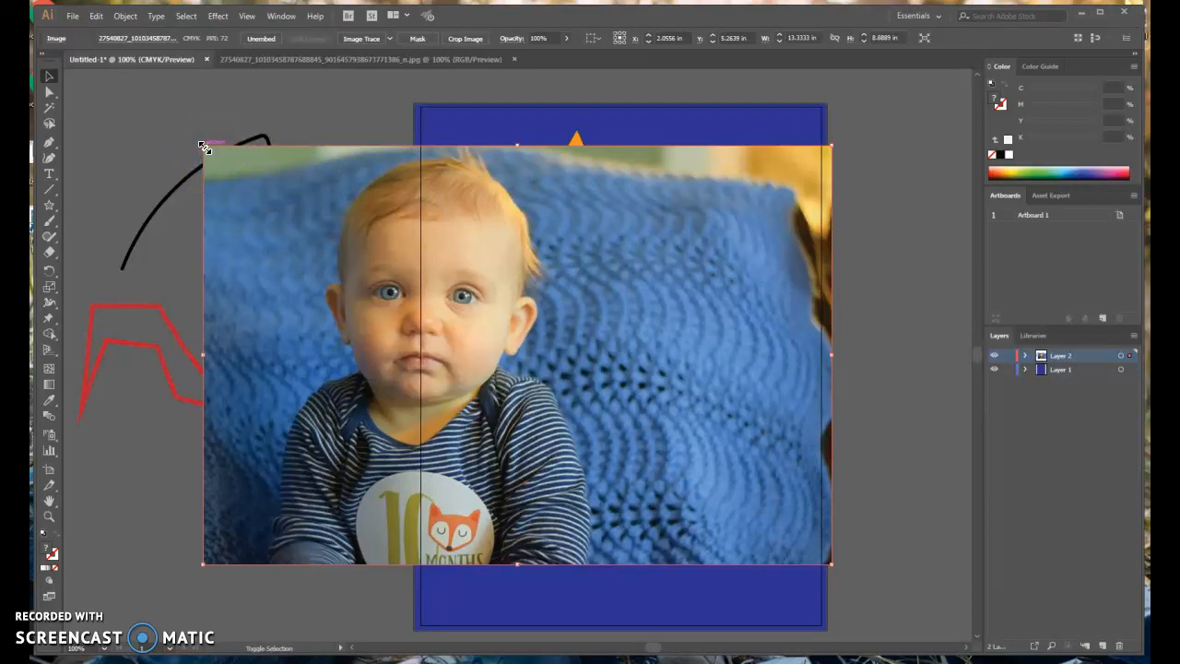
# Scale the photo down to about 4.46 in wide and place it over the right half of the orange star
pyautogui.moveTo(203, 148); pyautogui.dragTo(545, 395)
pyautogui.moveTo(635, 448); pyautogui.dragTo(610, 171)
pyautogui.moveTo(808, 287); pyautogui.dragTo(761, 257)
pyautogui.moveTo(708, 210); pyautogui.dragTo(719, 240)
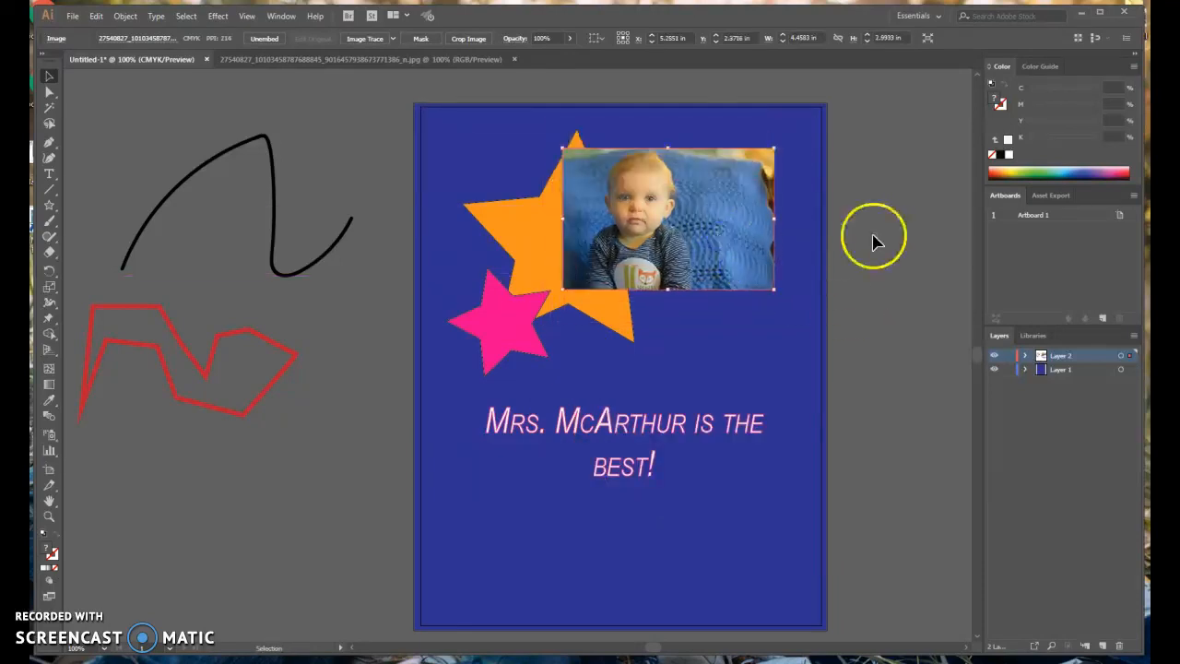
pyautogui.click(876, 235)
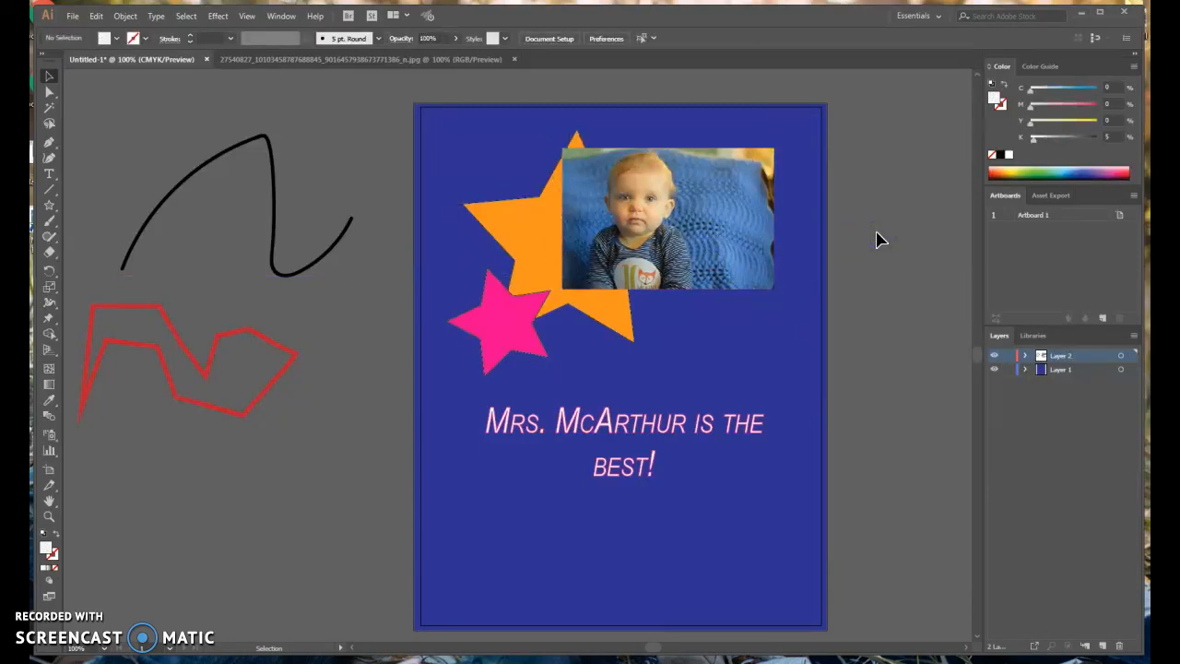
# Bring the pink star to the front of the stack and place it over the photo's lower-right corner
pyautogui.click(540, 318)
pyautogui.rightClick(521, 327)
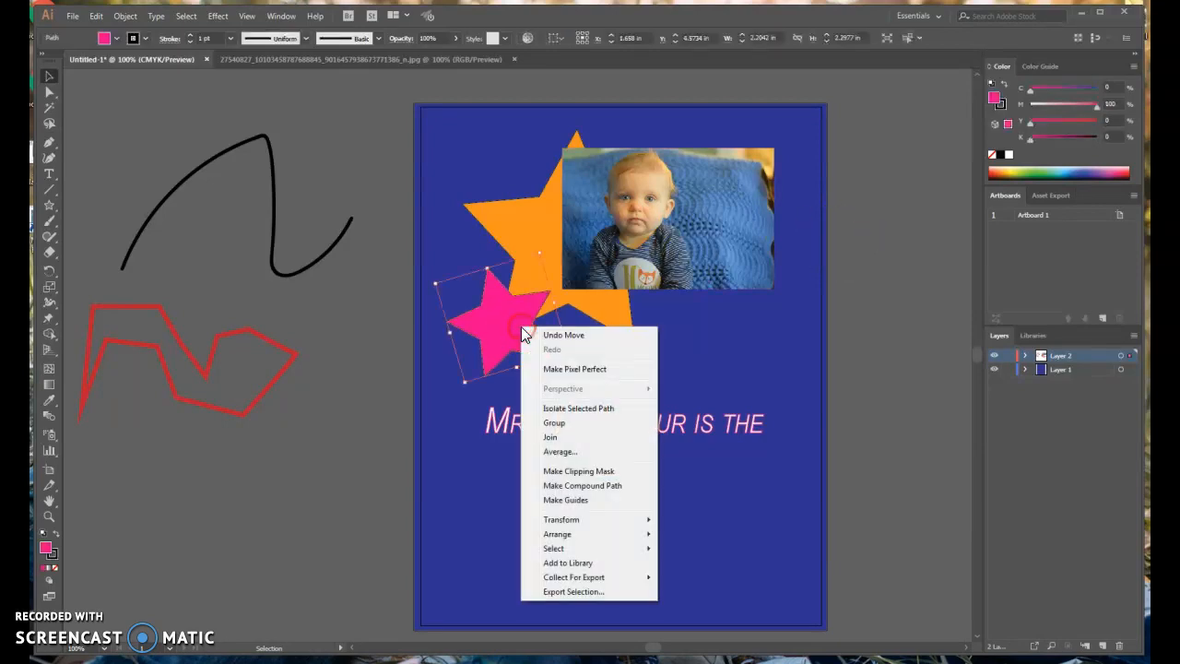
pyautogui.click(434, 338)
pyautogui.moveTo(491, 327); pyautogui.dragTo(584, 312)
pyautogui.rightClick(583, 312)
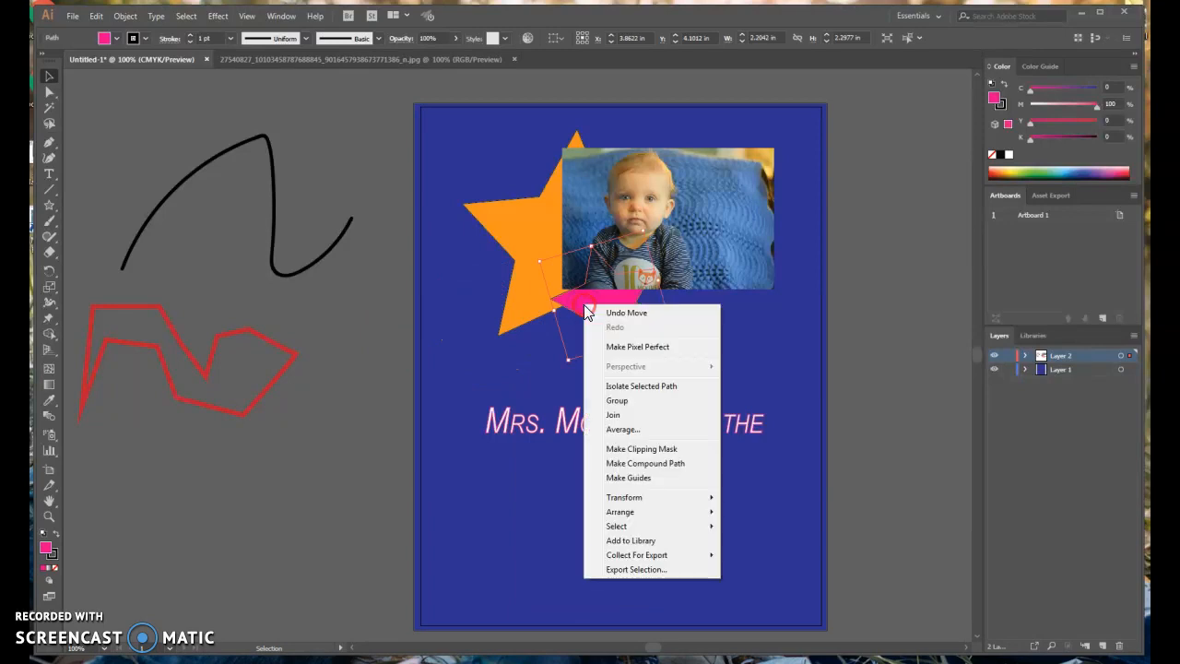
pyautogui.moveTo(646, 512)
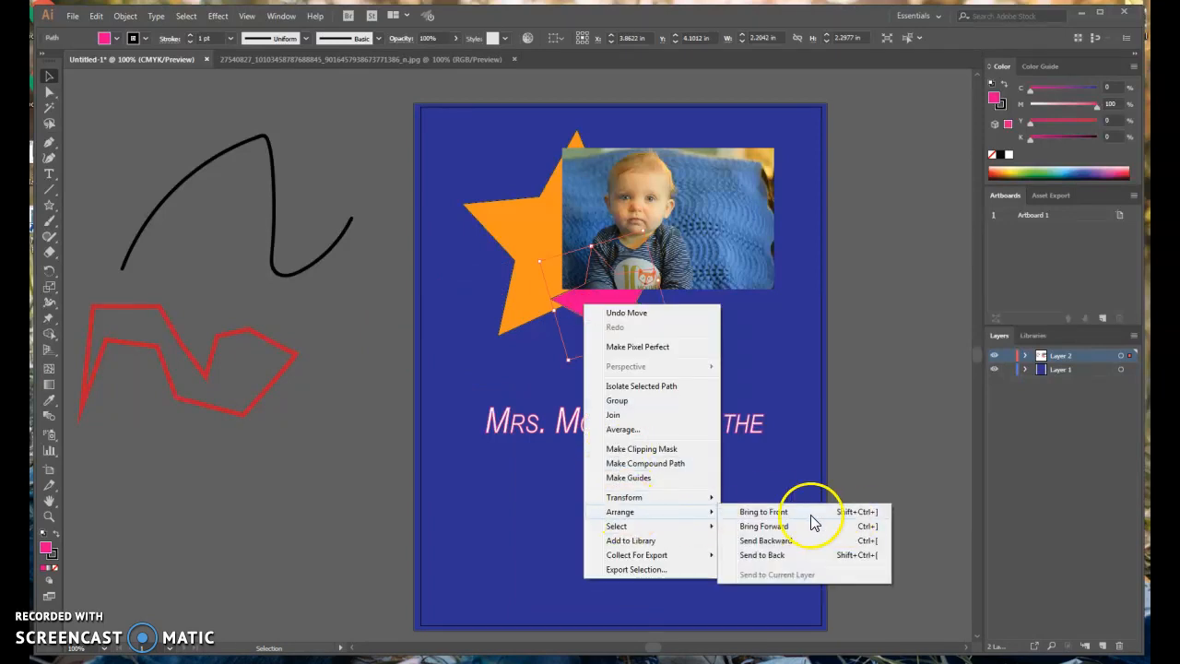
pyautogui.click(804, 512)
pyautogui.moveTo(565, 322); pyautogui.dragTo(751, 309)
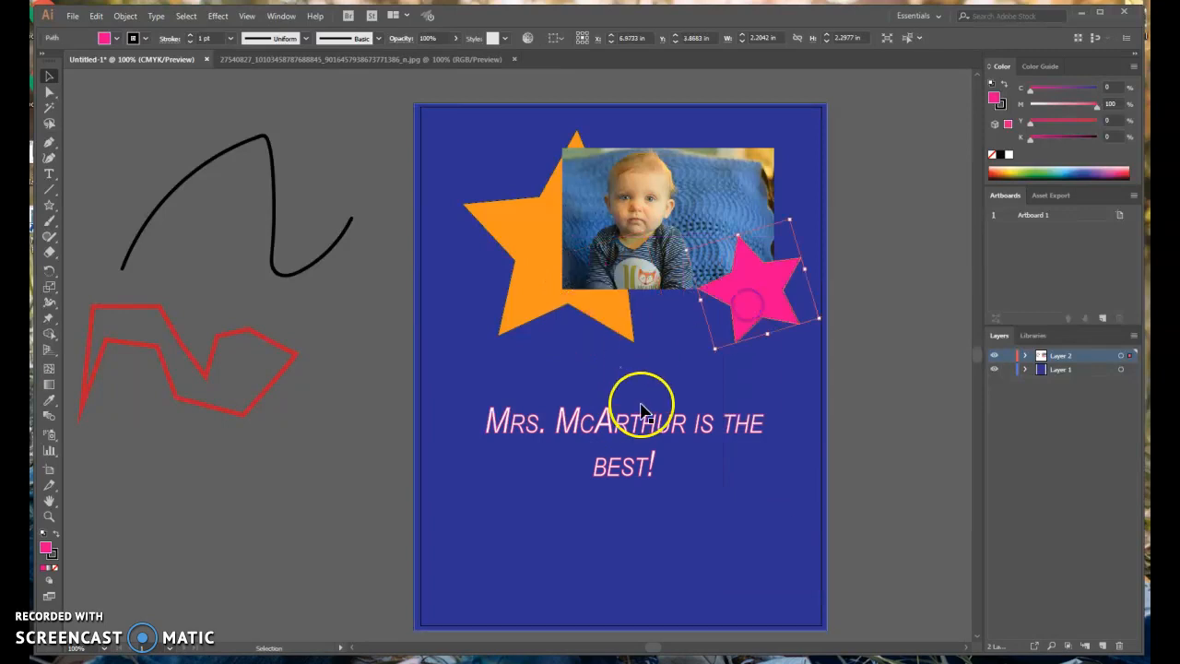
# Rotate the pink star slightly counterclockwise at the photo's corner and deselect it
pyautogui.click(495, 421)
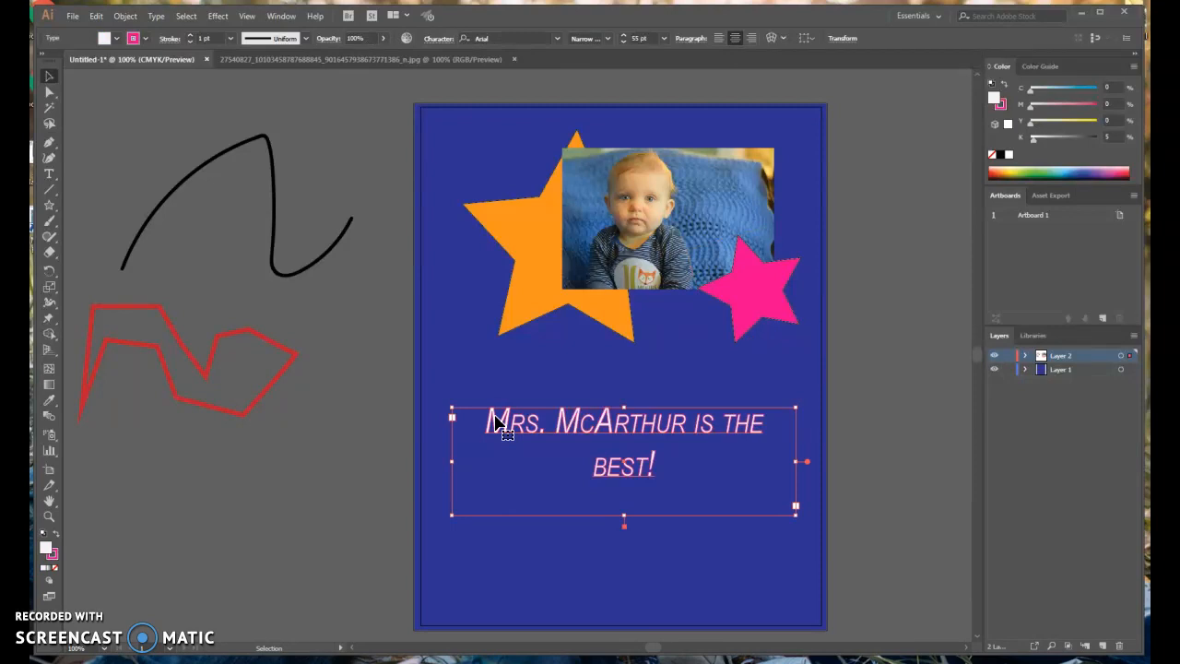
pyautogui.click(754, 295)
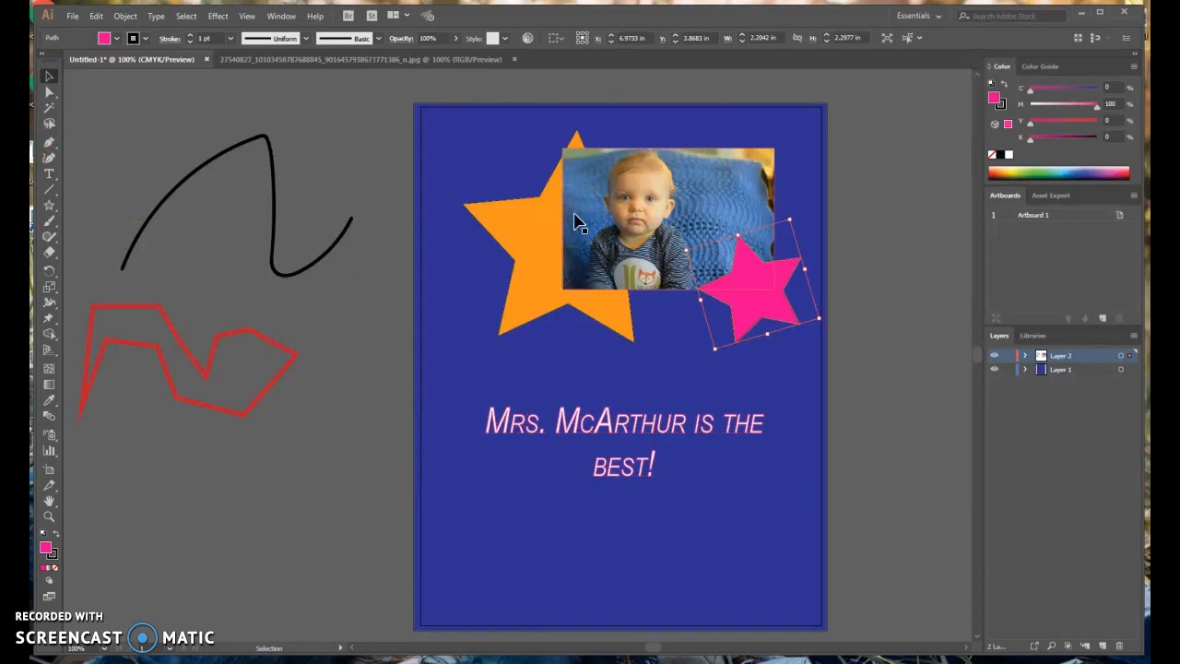
pyautogui.click(752, 291)
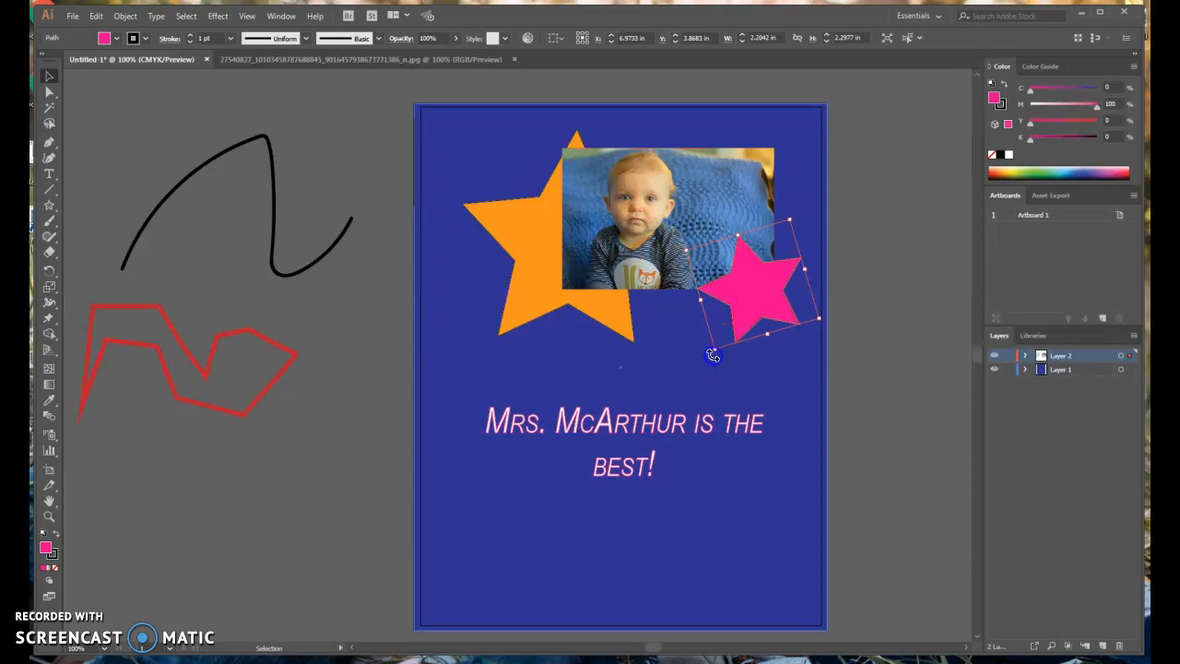
pyautogui.moveTo(712, 355); pyautogui.dragTo(719, 379)
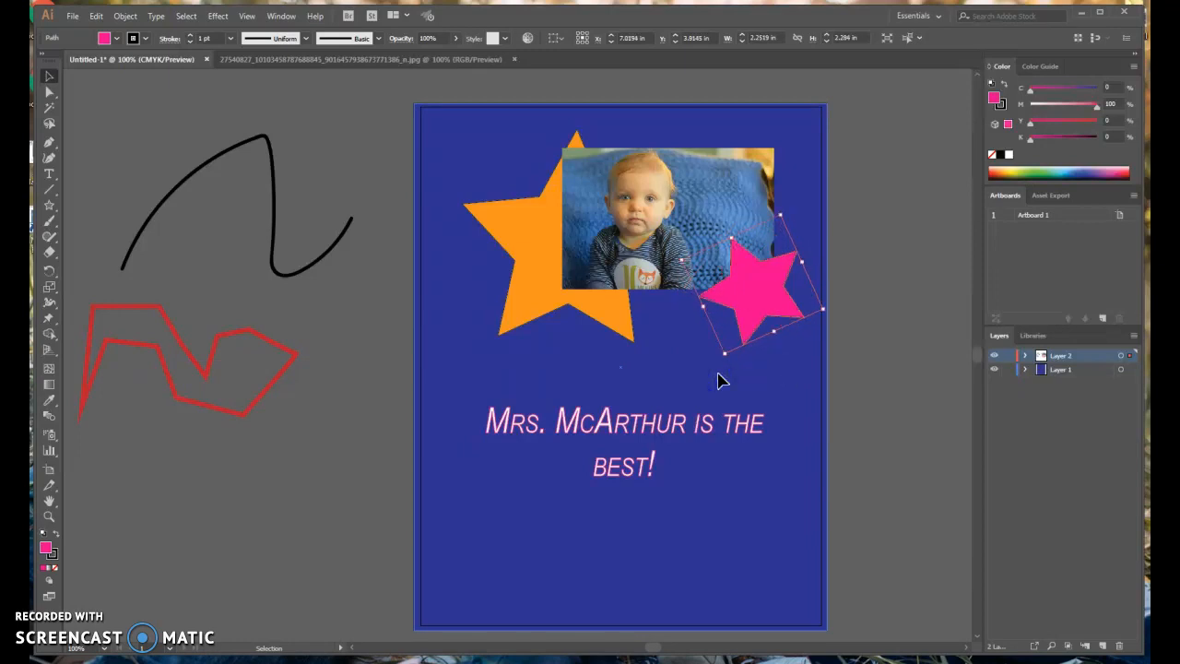
pyautogui.click(385, 325)
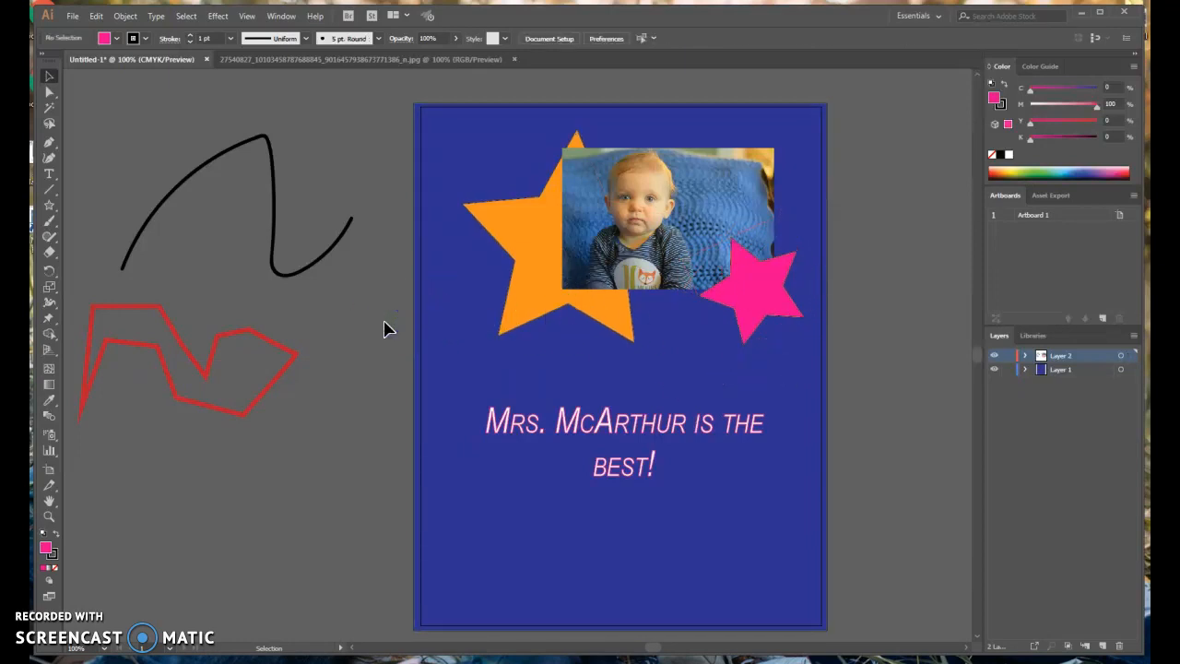